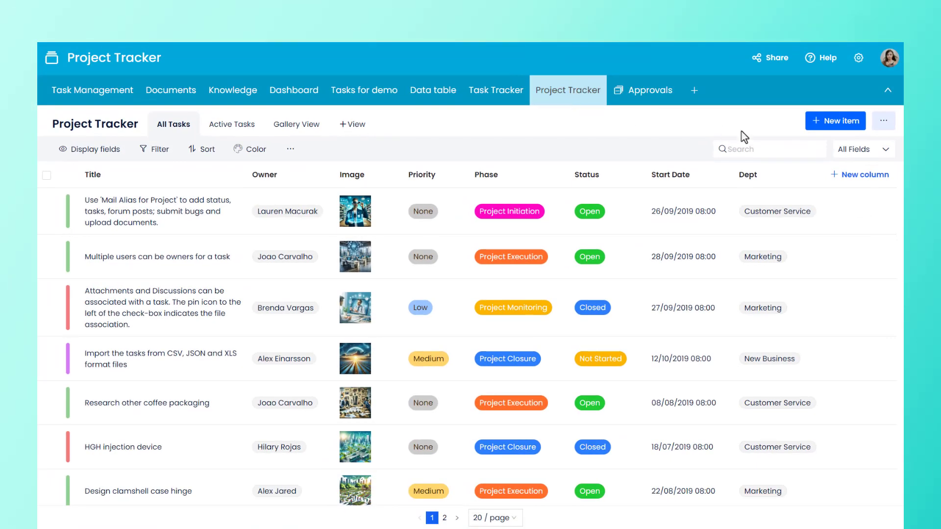
Step: Open the notification settings of the Project Tracker list
left_click(883, 123)
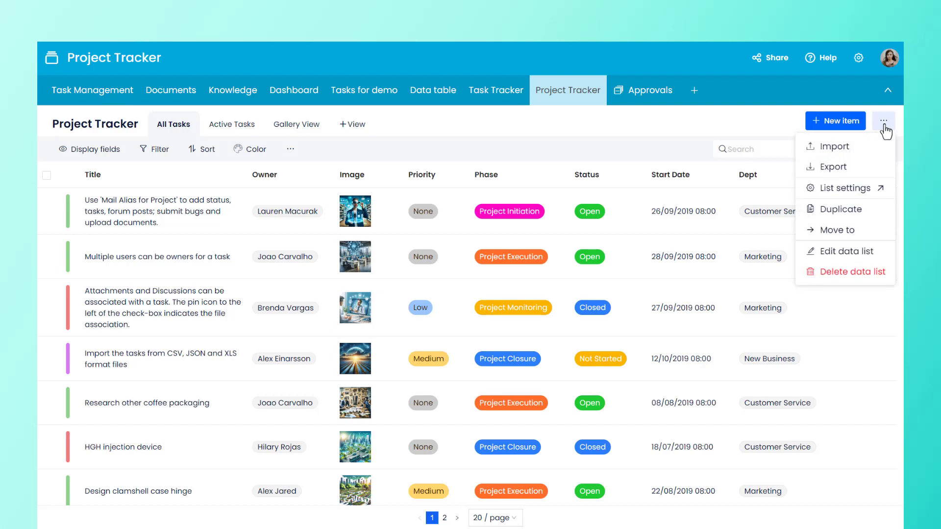
left_click(877, 195)
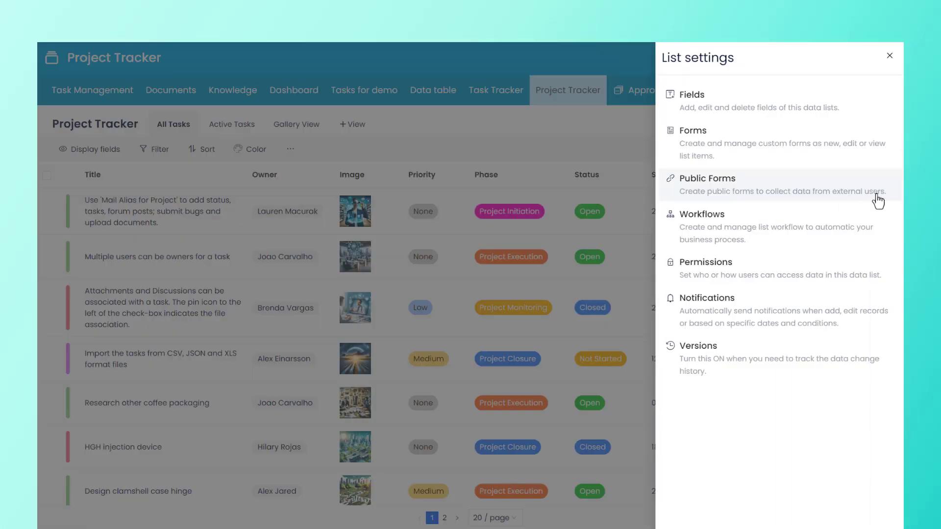
left_click(771, 301)
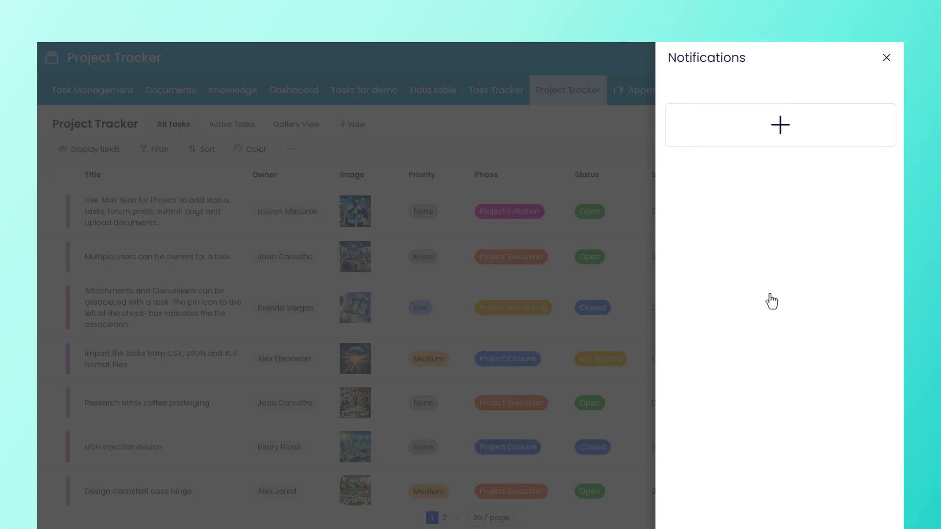
Step: Add a new notification named New Tasks Notification
left_click(780, 131)
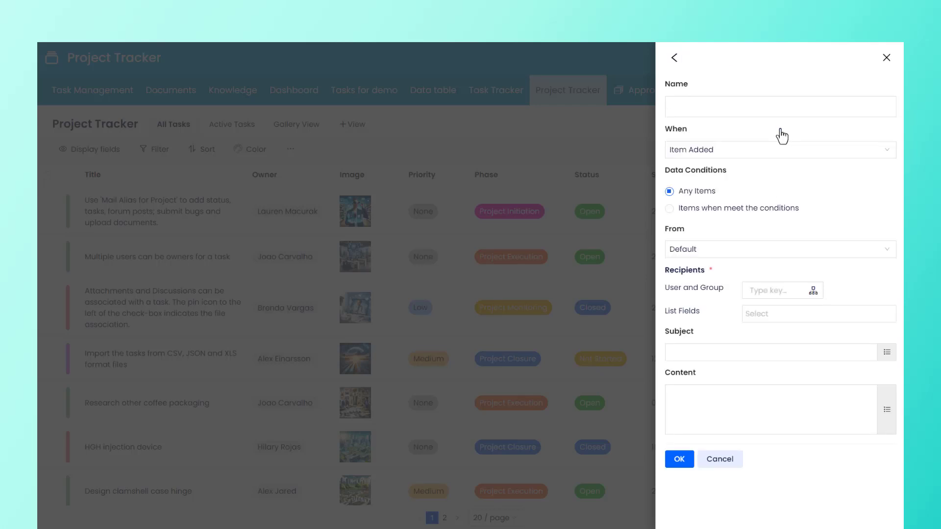
left_click(697, 105)
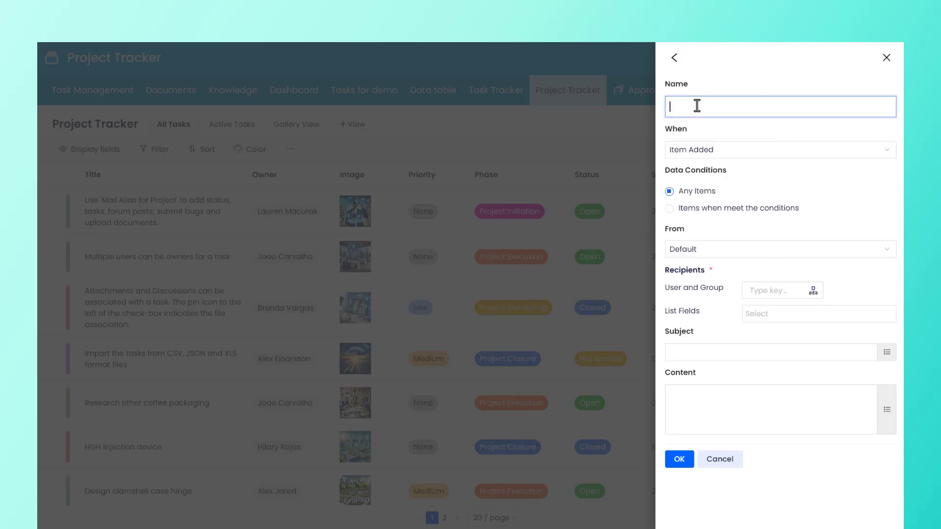
type("New Tasks Notification")
Step: Keep the notification trigger as Item Added
left_click(764, 130)
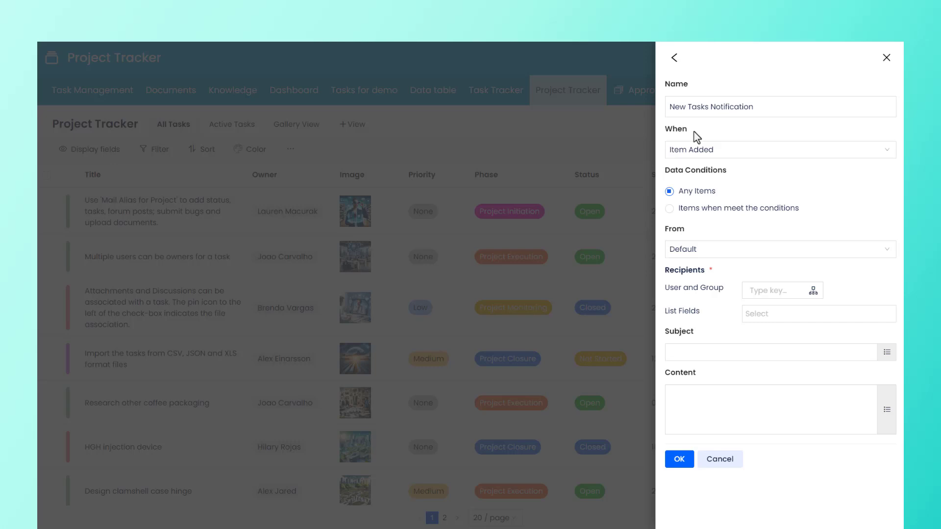
left_click(765, 154)
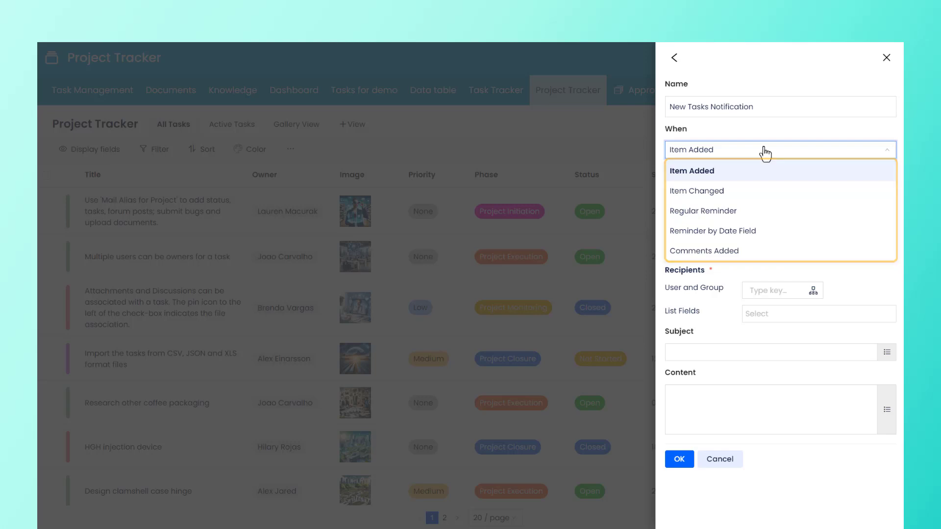
left_click(738, 177)
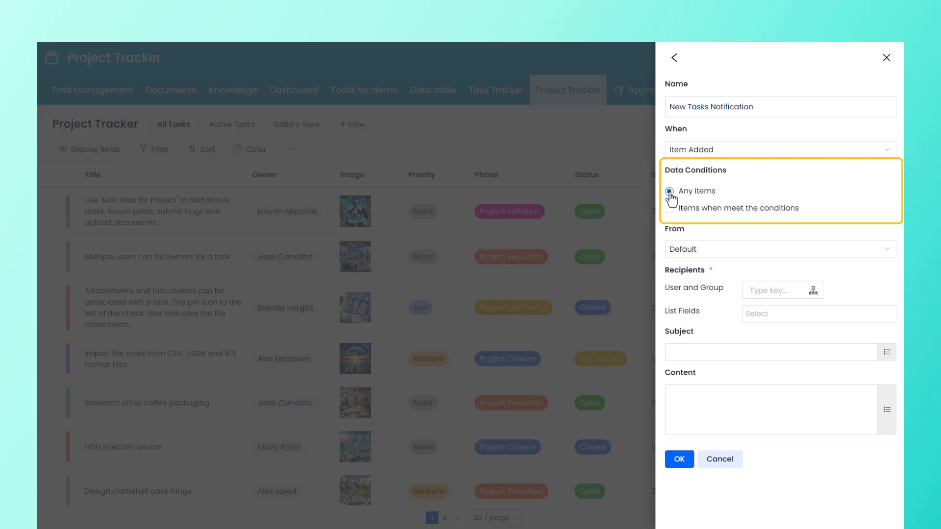
Step: Limit the data conditions to items meeting the conditions and open the condition editor, closing it without changes
left_click(670, 209)
left_click(875, 208)
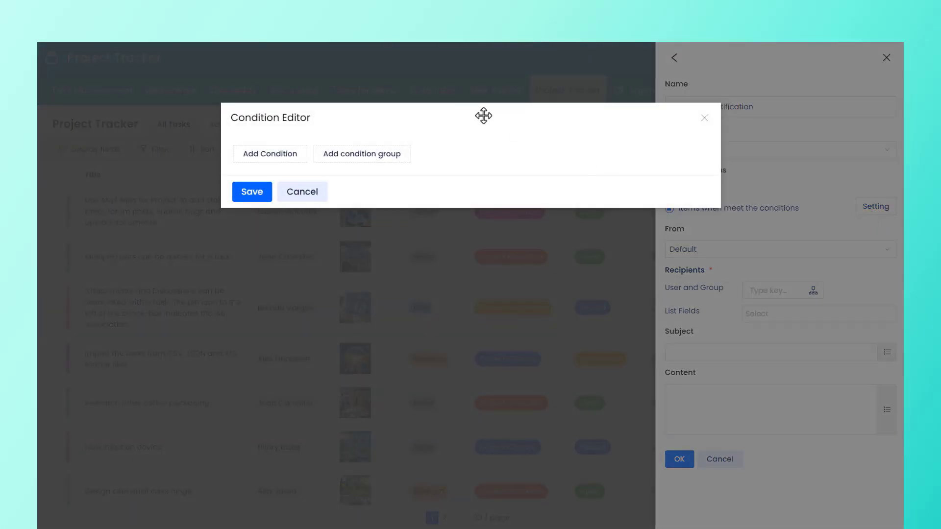
left_click(704, 119)
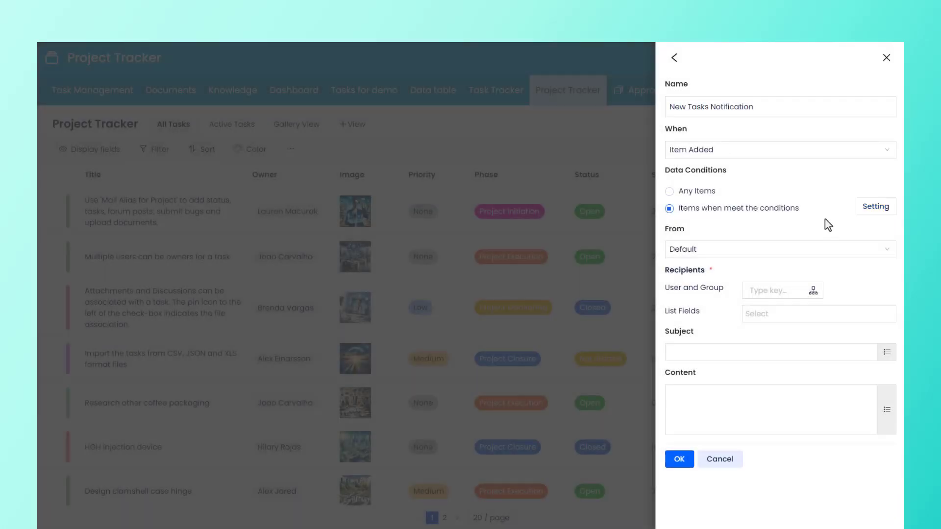
Step: Switch the trigger to Item Changed, watching only the Phase and Start Date fields
left_click(798, 150)
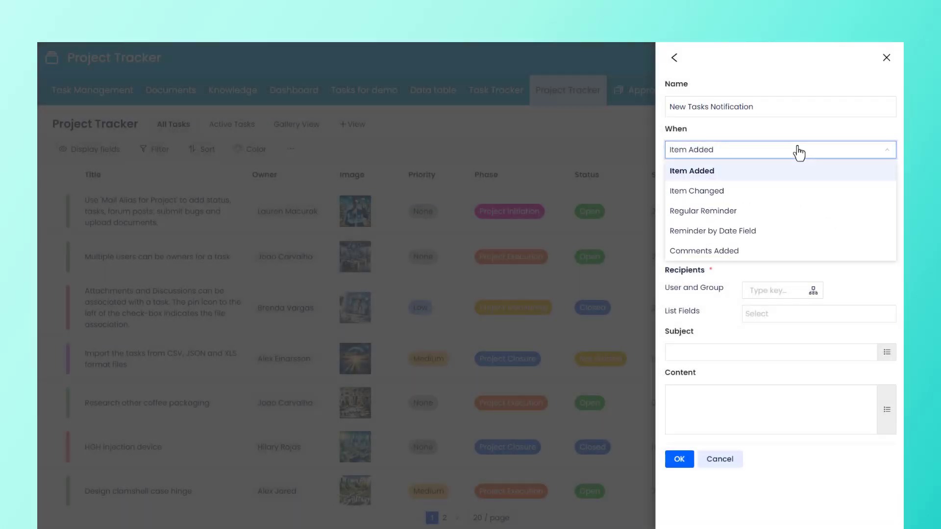
left_click(757, 196)
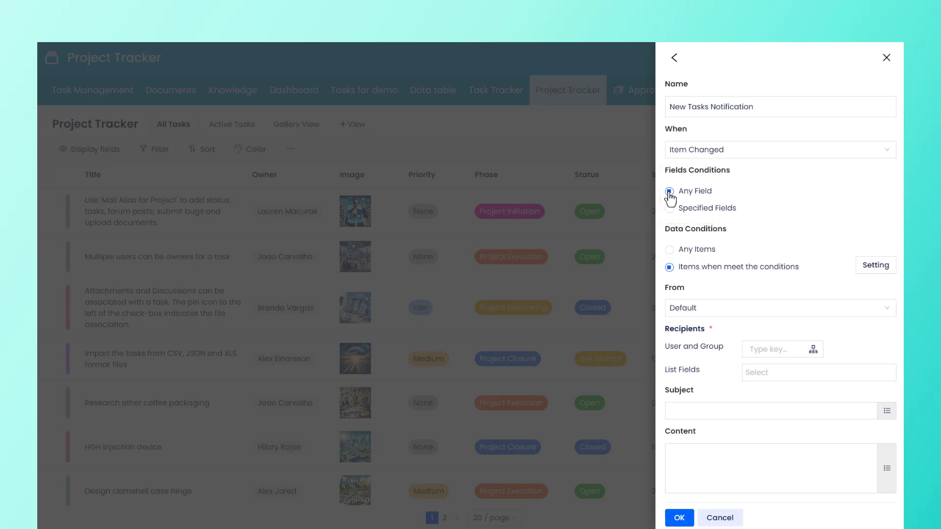
left_click(670, 209)
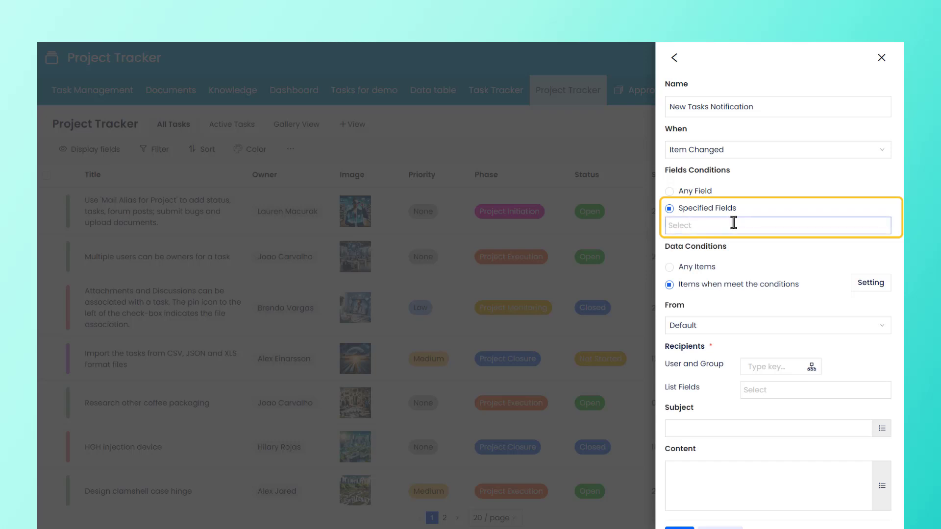
left_click(736, 226)
left_click(749, 288)
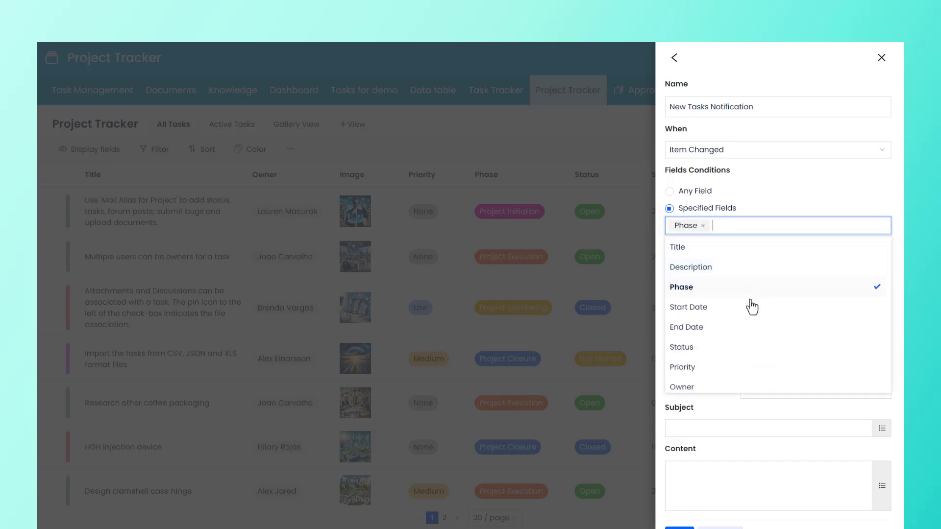
left_click(752, 308)
left_click(796, 205)
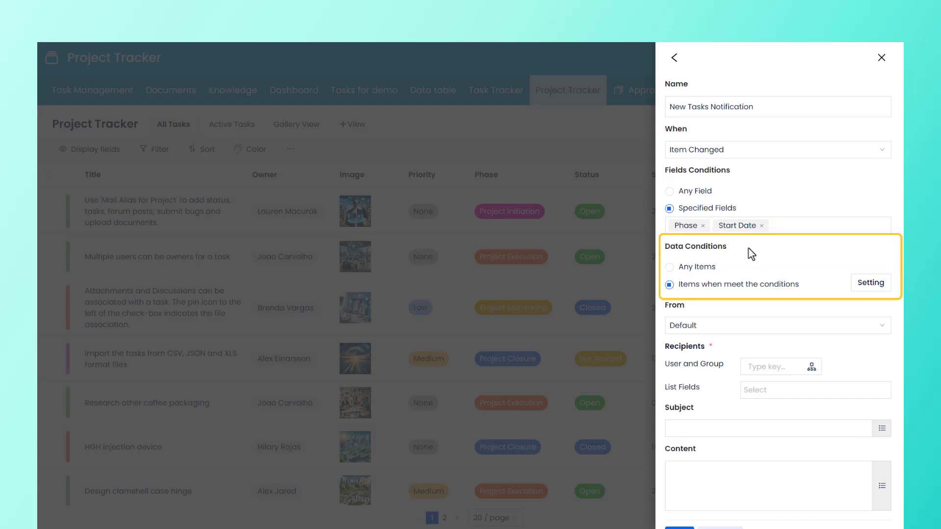
Step: Toggle the data condition options and reopen the condition editor, closing it without changes
left_click(670, 267)
left_click(669, 285)
left_click(871, 284)
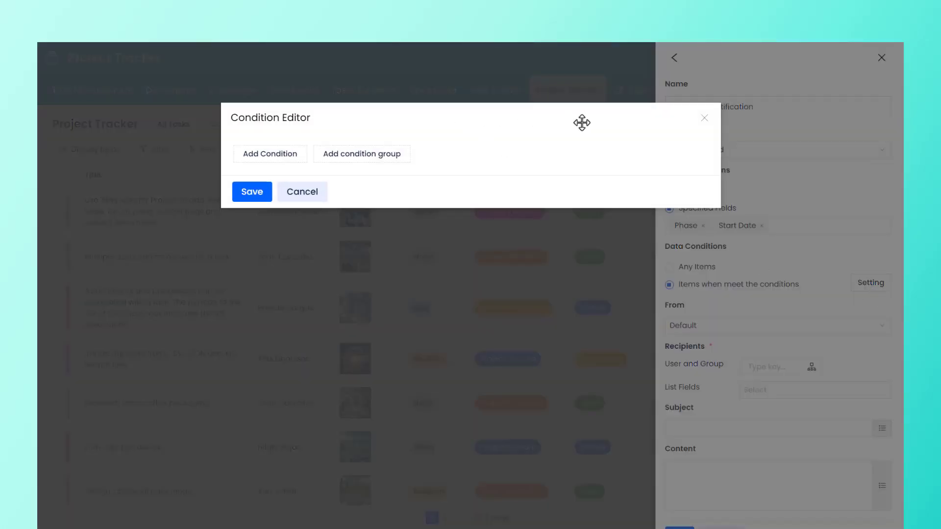
left_click(704, 118)
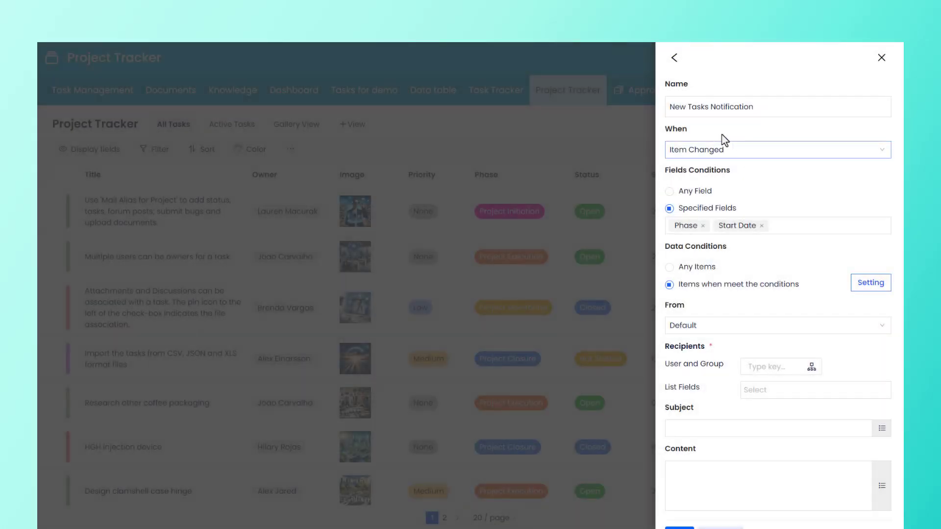
Step: Switch the trigger to Regular Reminder with a Weekly period
left_click(752, 151)
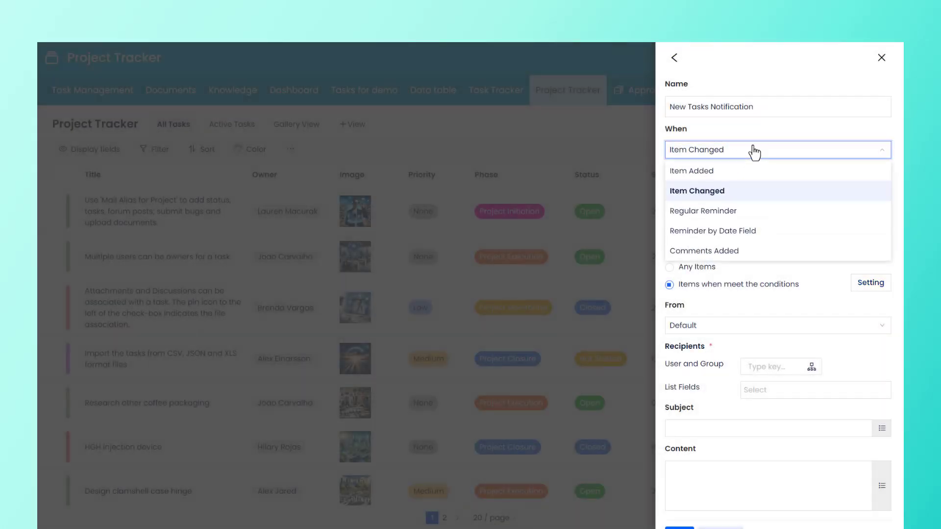
left_click(770, 217)
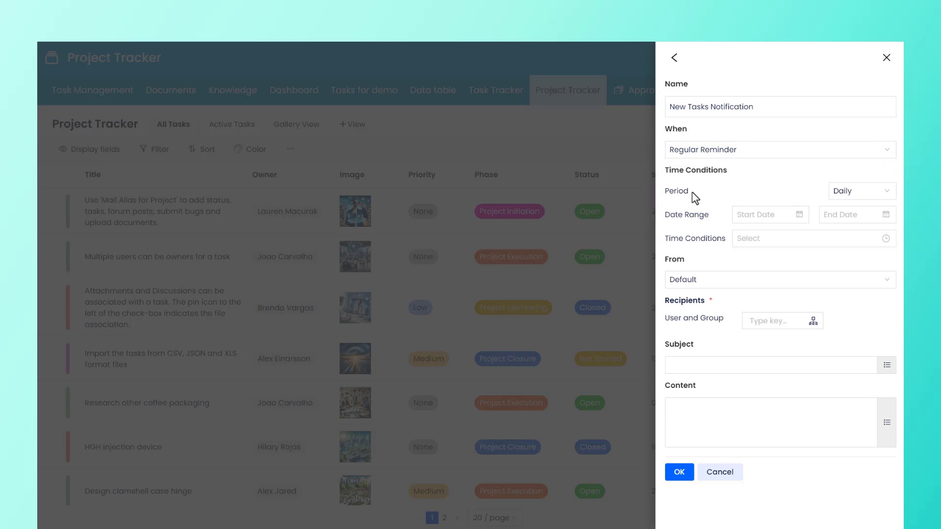
left_click(870, 191)
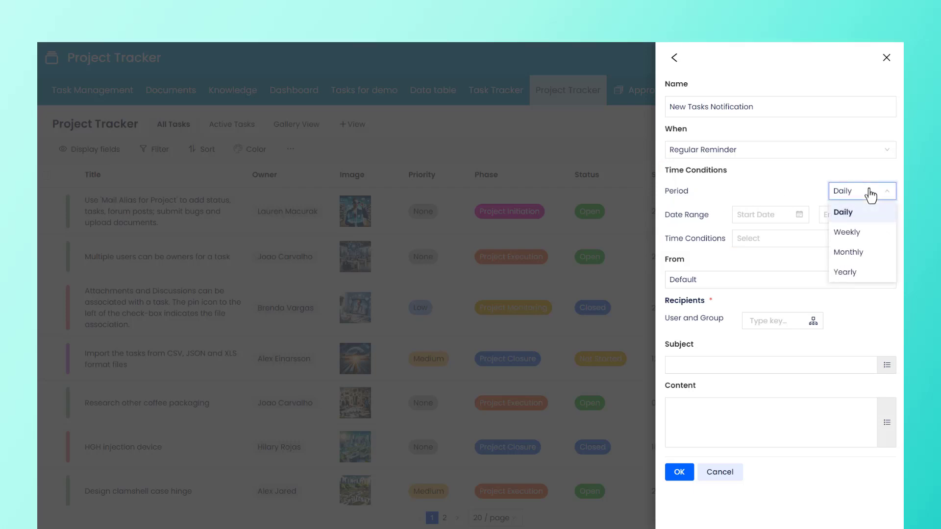
left_click(870, 234)
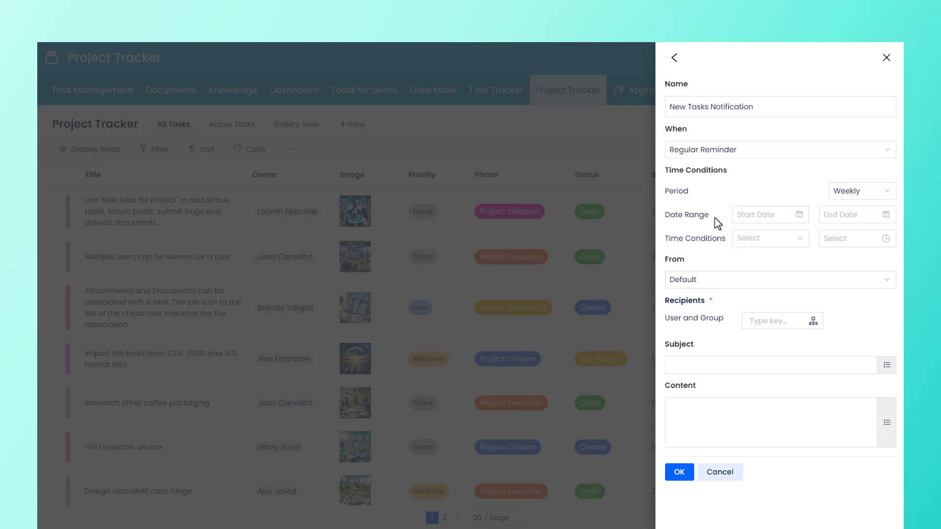
Step: Set the reminder date range from 2024-04-02 to 2024-07-02
left_click(740, 215)
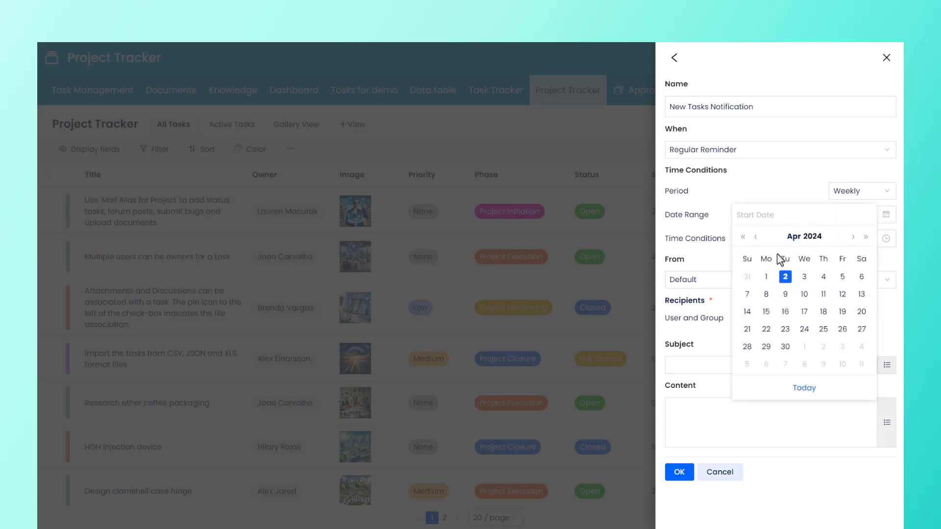
left_click(785, 276)
left_click(852, 215)
left_click(874, 238)
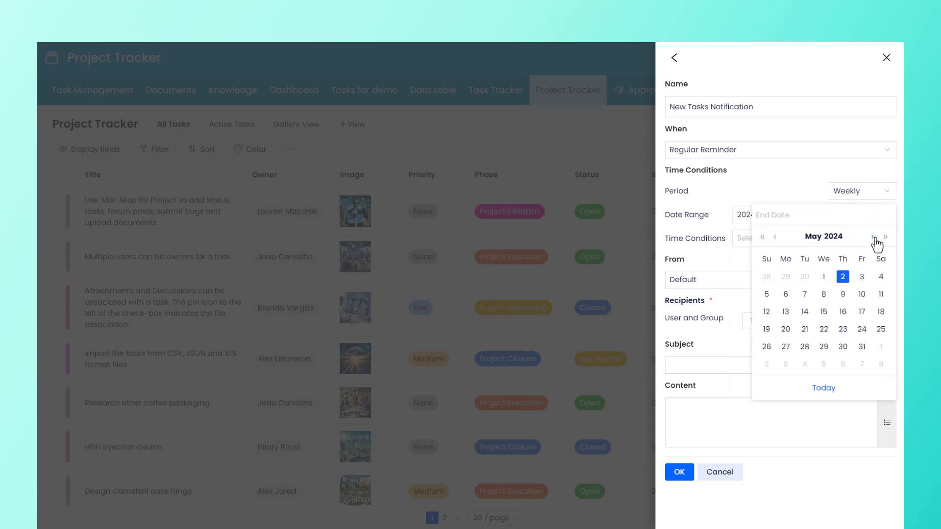
left_click(874, 238)
left_click(875, 240)
left_click(804, 277)
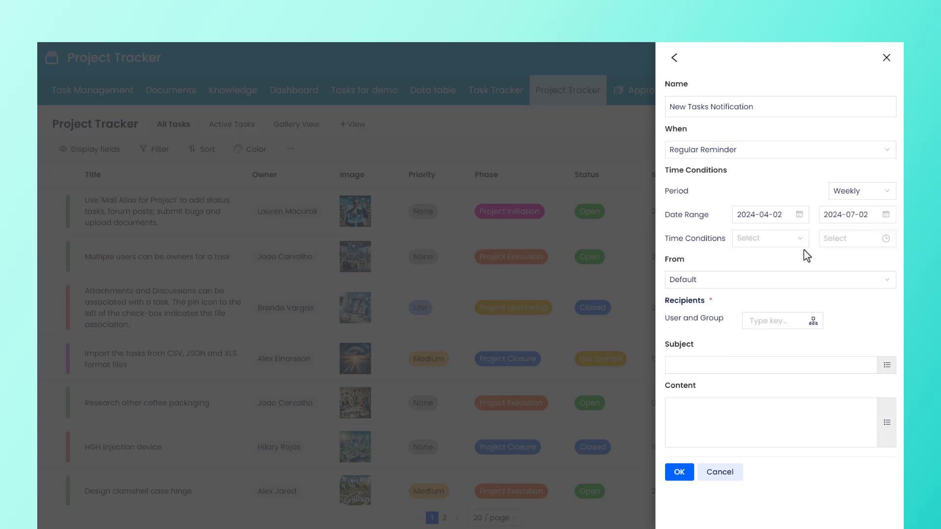
Step: Set the weekly reminder time to Monday at hour 11
left_click(791, 245)
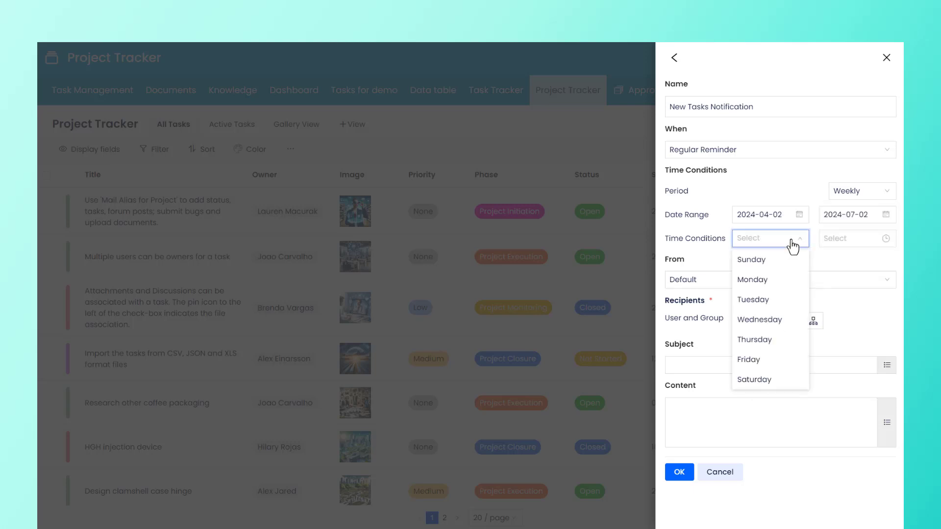
left_click(789, 280)
left_click(858, 239)
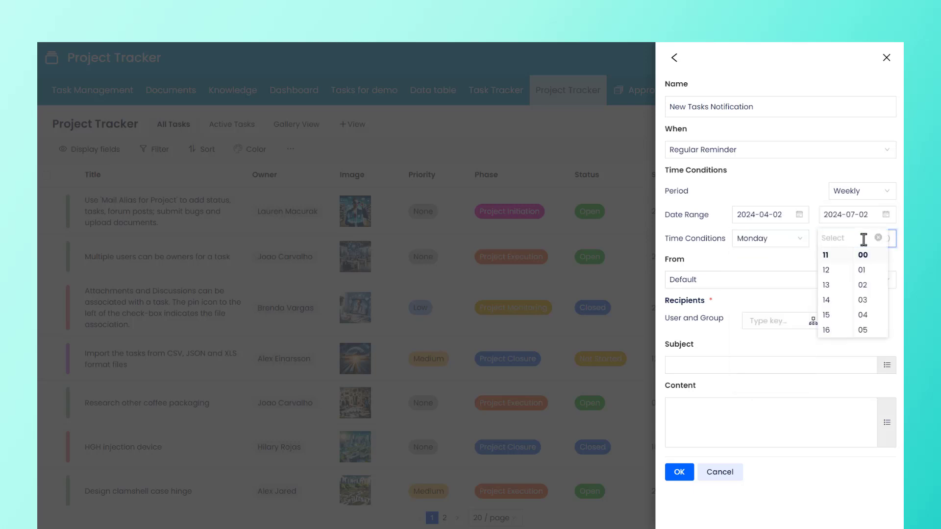
left_click(841, 256)
left_click(802, 266)
Step: Change the trigger to Reminder by Date Field and open the data condition editor, closing it unchanged
left_click(760, 156)
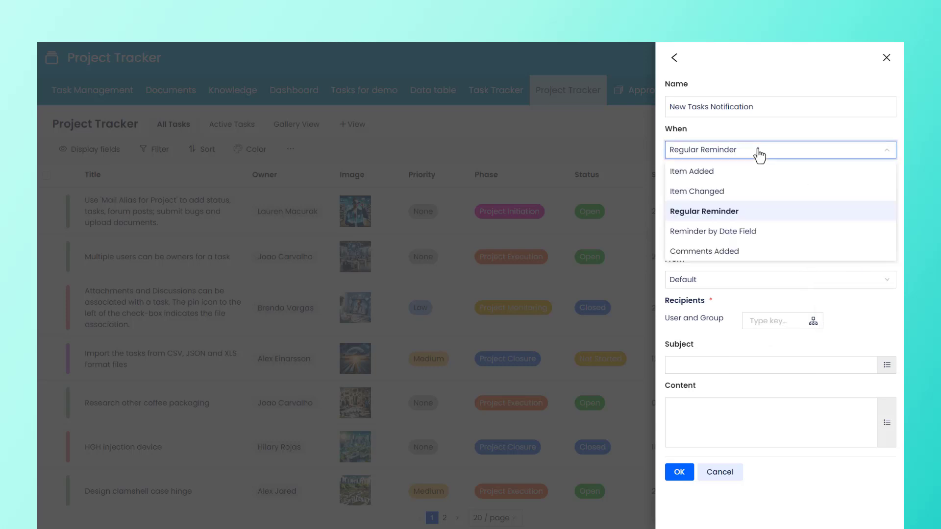
left_click(781, 242)
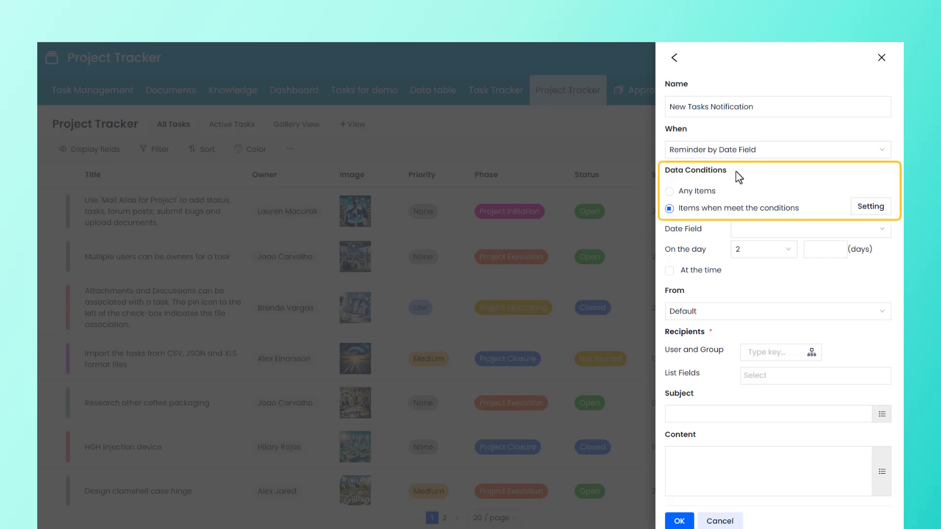
left_click(669, 191)
left_click(670, 209)
left_click(871, 208)
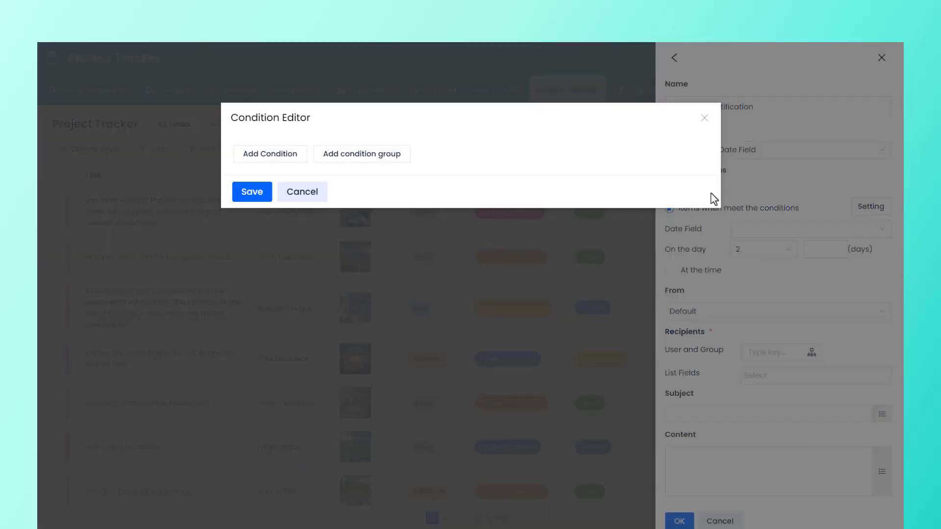
left_click(704, 117)
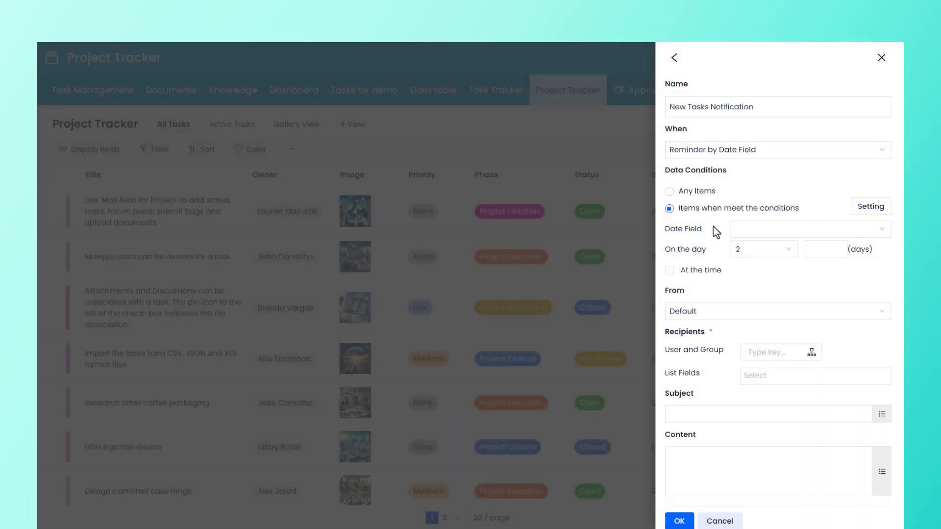
Step: Set the reminder to 3 days before the End Date and enable At the time
left_click(801, 230)
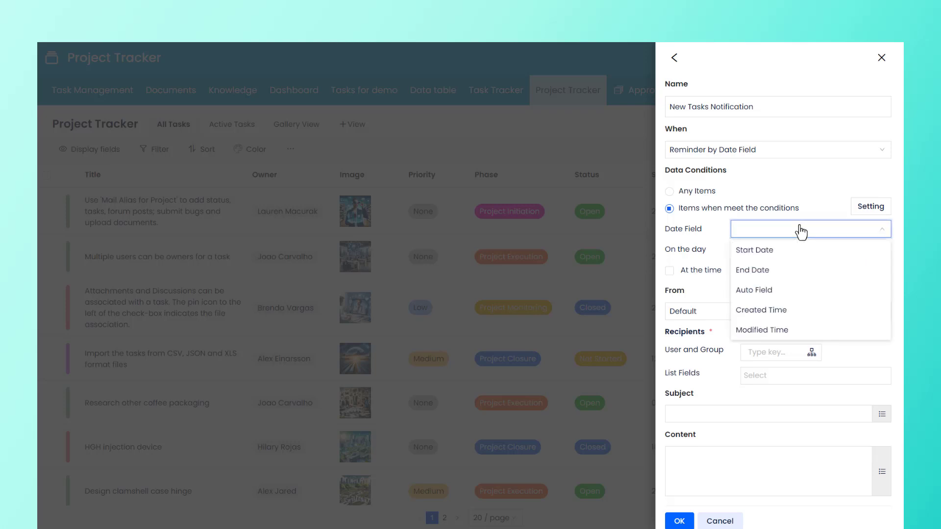
left_click(792, 270)
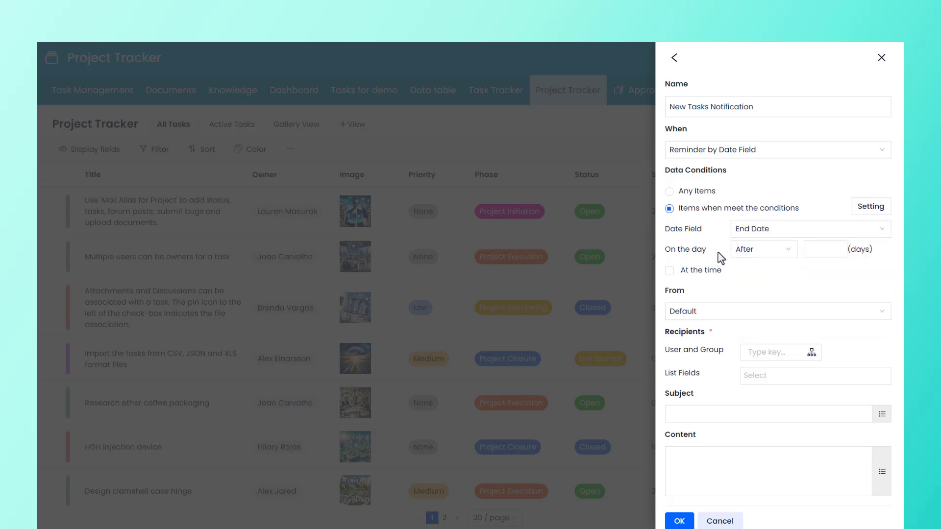
left_click(764, 250)
left_click(779, 294)
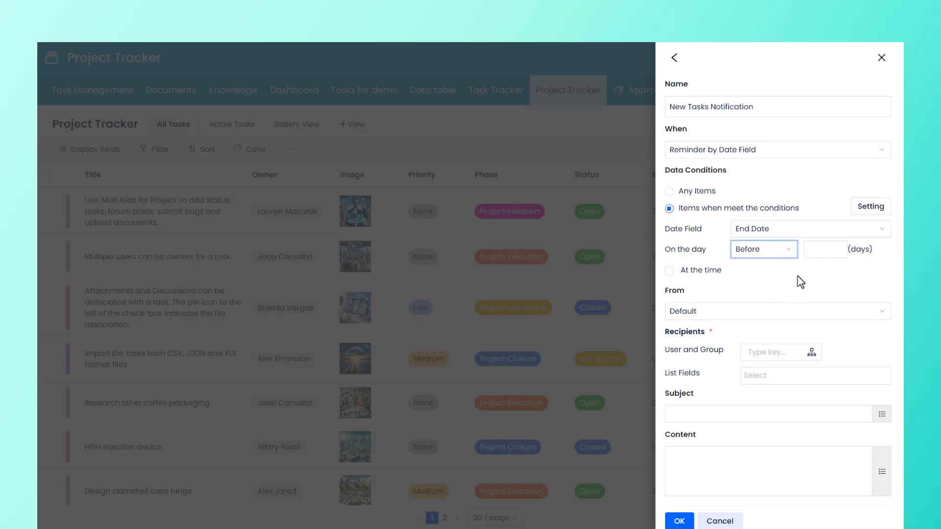
left_click(819, 251)
type("3")
left_click(670, 272)
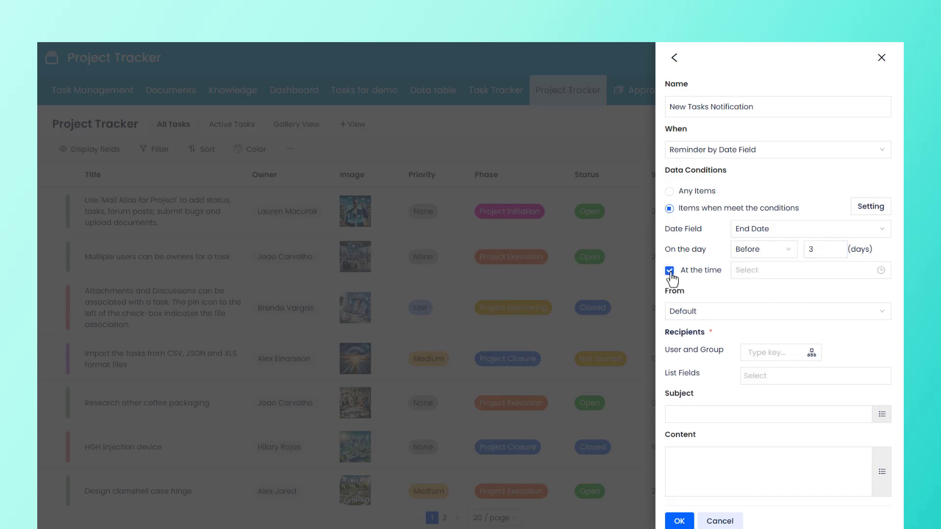
Step: Set the reminder's time of day to 09:00
left_click(757, 270)
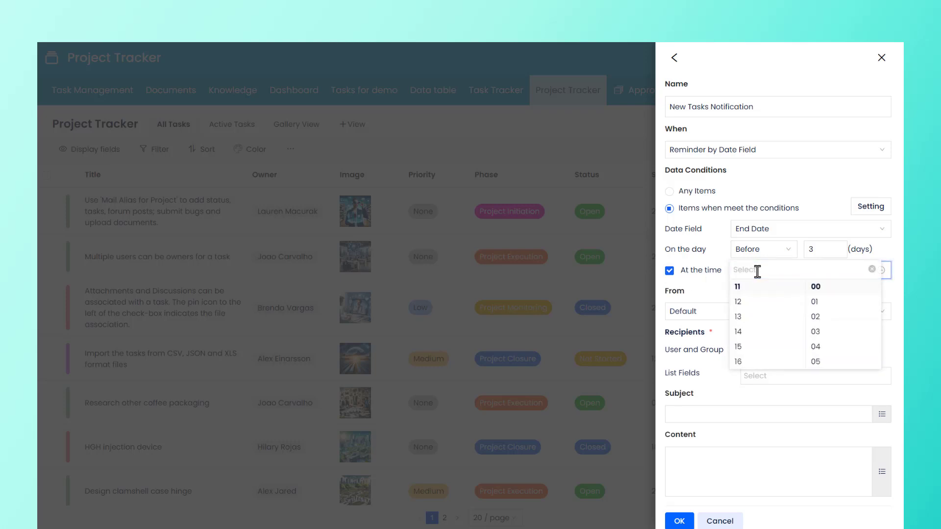
scroll(763, 289, "up", 2)
left_click(763, 328)
left_click(720, 289)
Step: Change the trigger to Comments Added and open the data condition editor, closing it unchanged
left_click(779, 158)
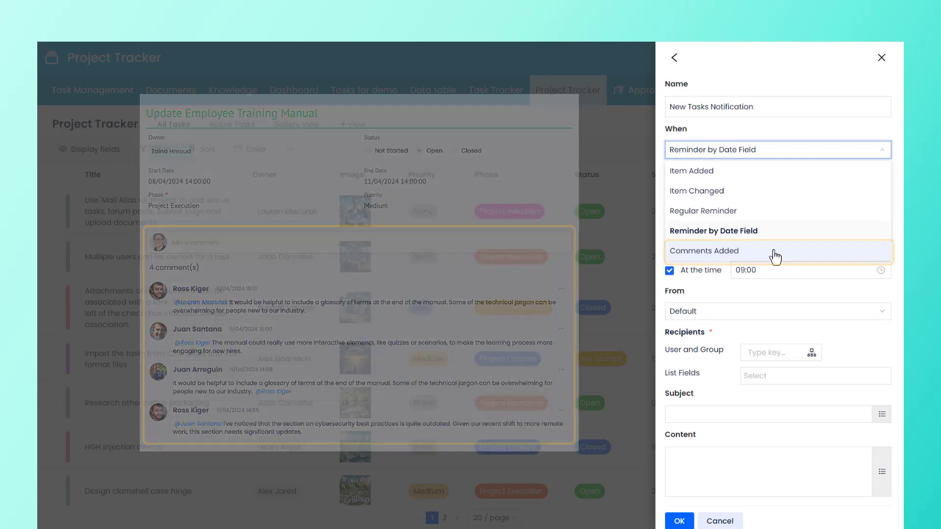
left_click(774, 254)
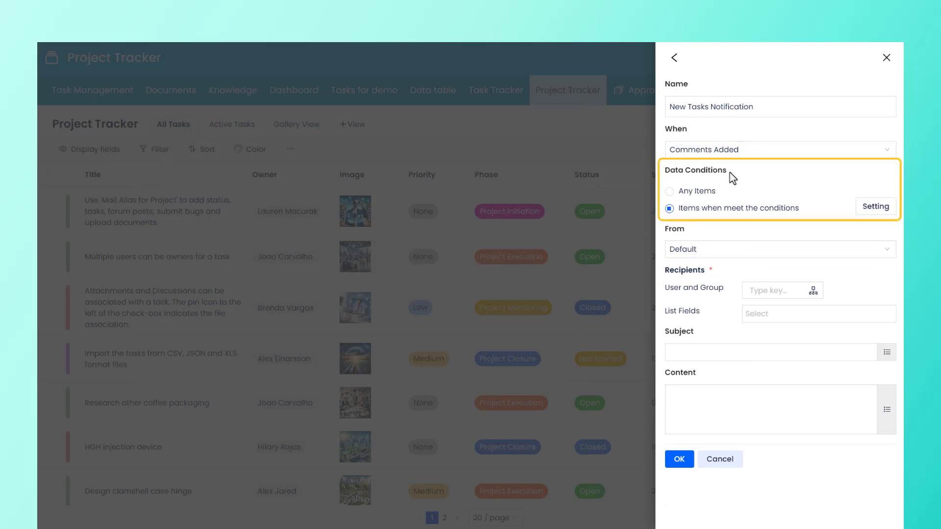
left_click(670, 191)
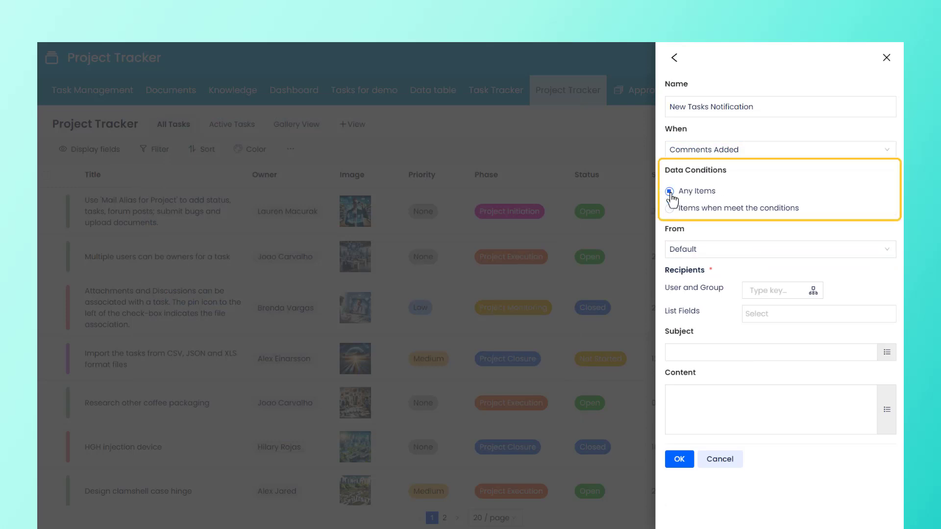
left_click(670, 208)
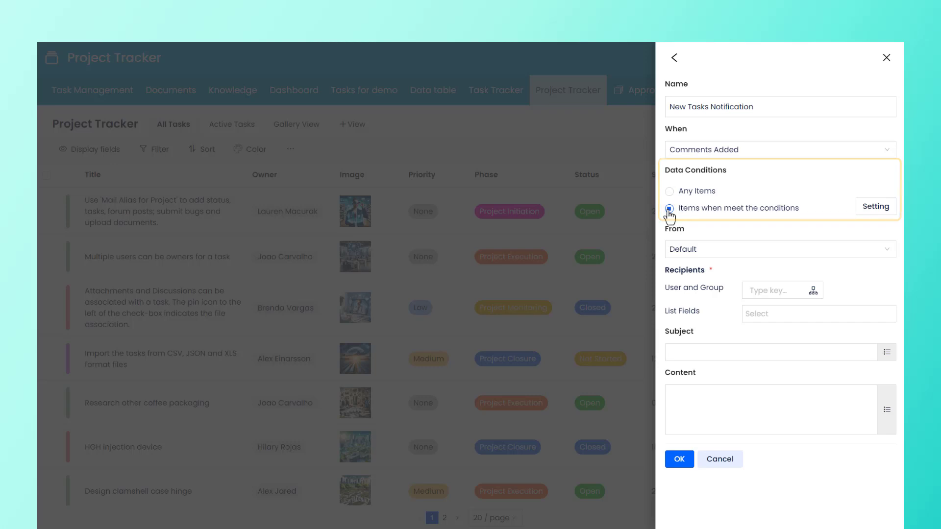
left_click(877, 211)
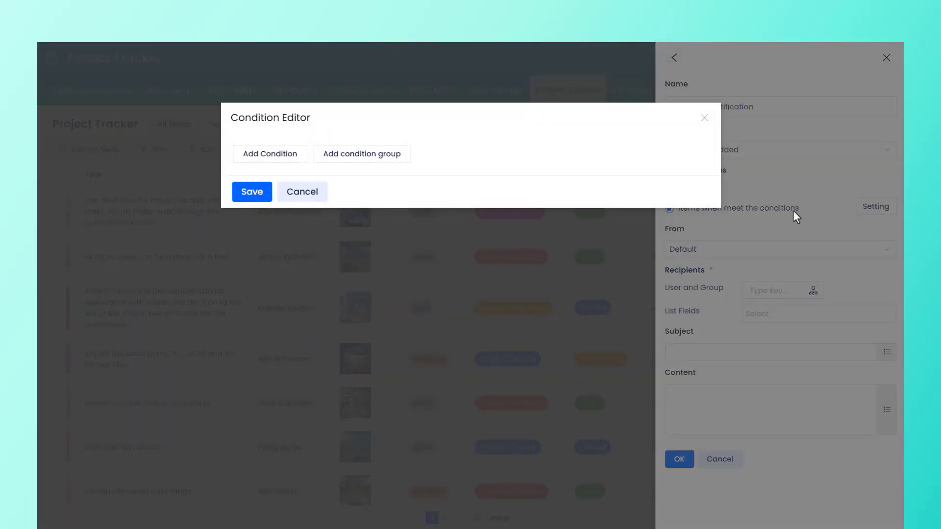
left_click(704, 120)
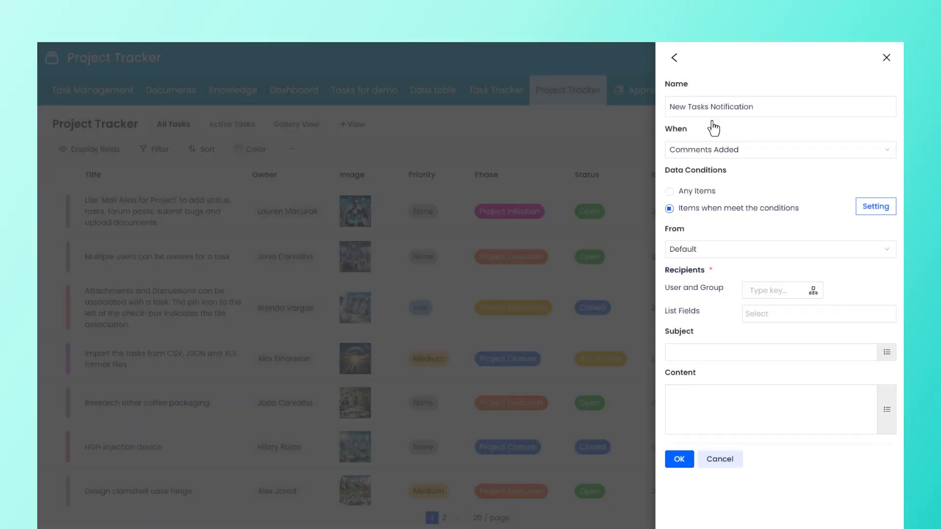
Step: Change the trigger to Item Added and apply the notification to any items
left_click(778, 151)
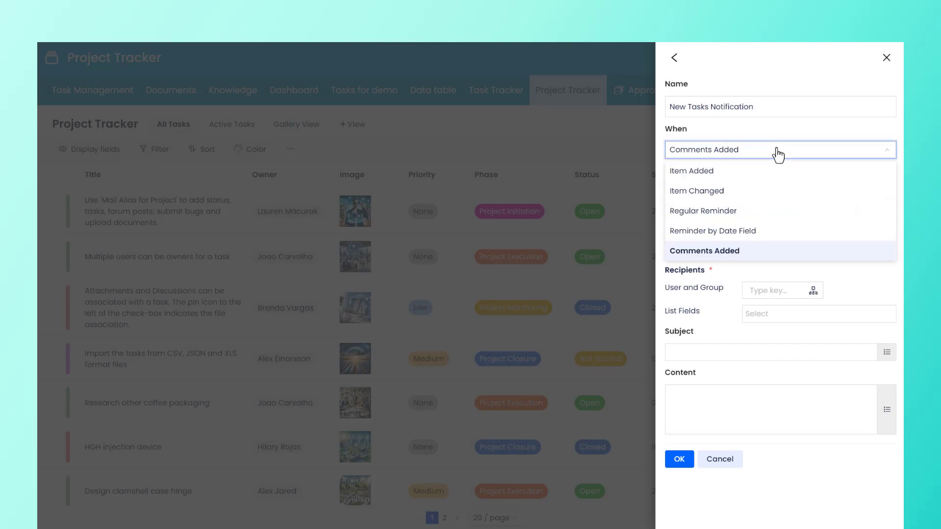
left_click(745, 174)
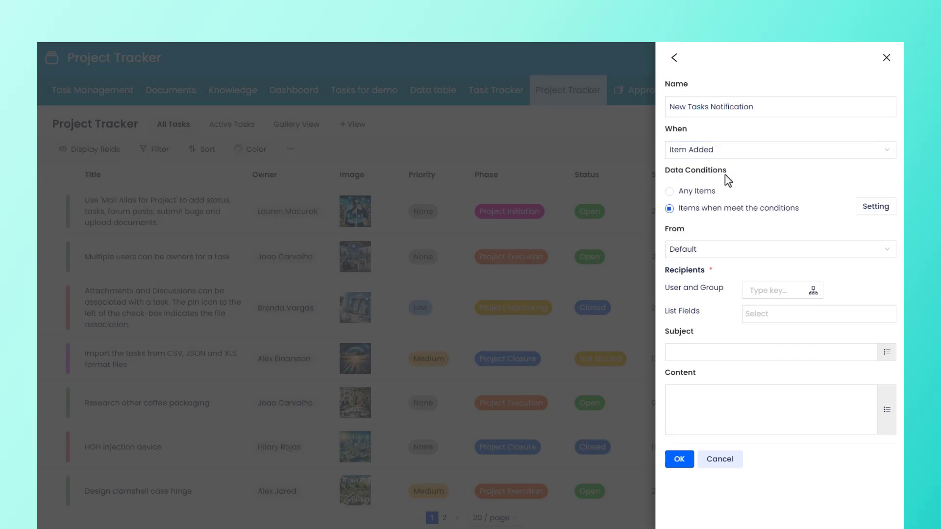
left_click(669, 192)
Step: Keep Default as the sender and add one user from the user list as a recipient
left_click(729, 250)
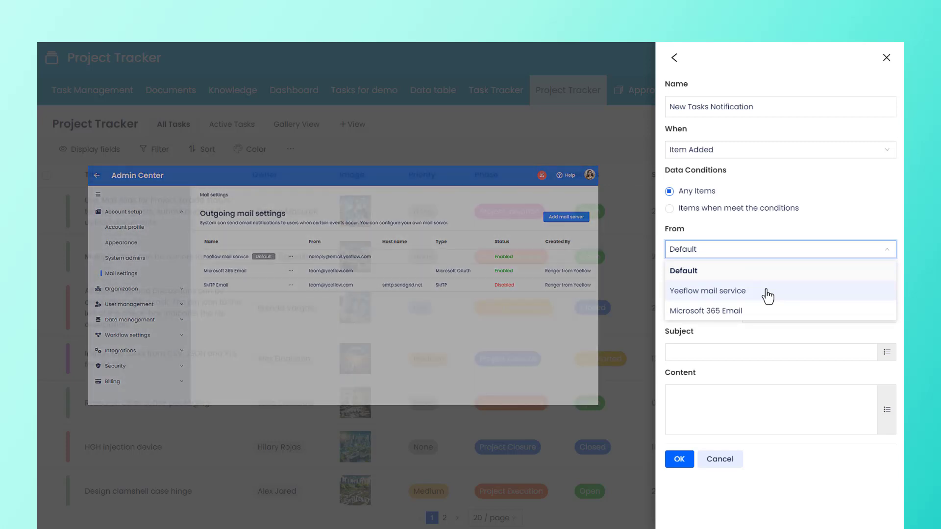
left_click(751, 274)
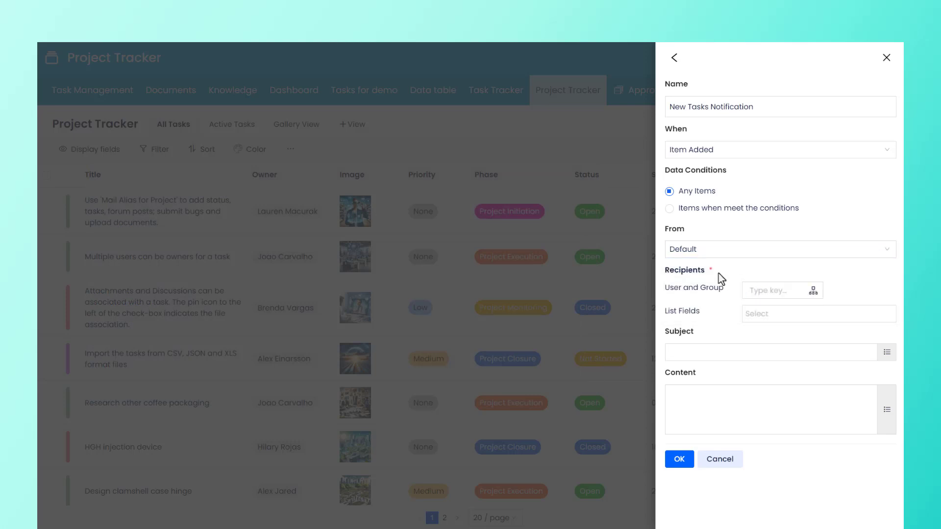
left_click(813, 291)
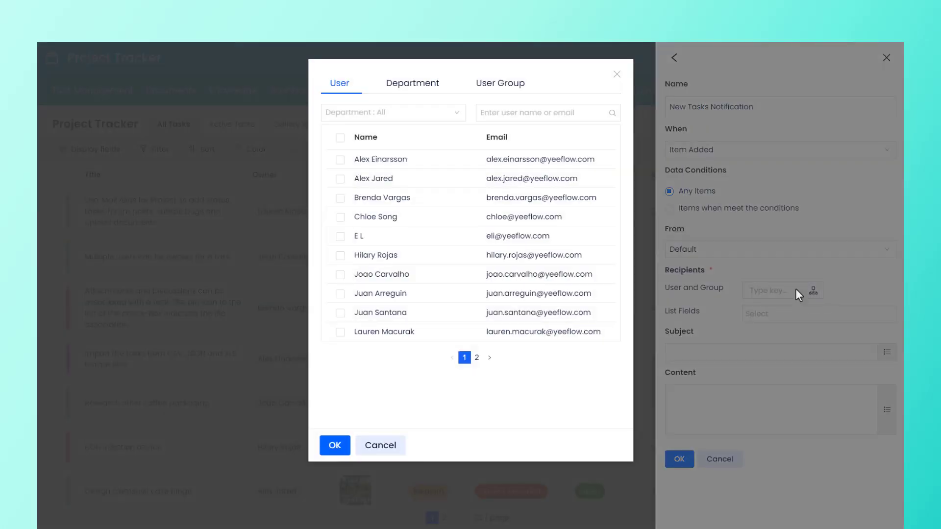
left_click(340, 219)
left_click(335, 445)
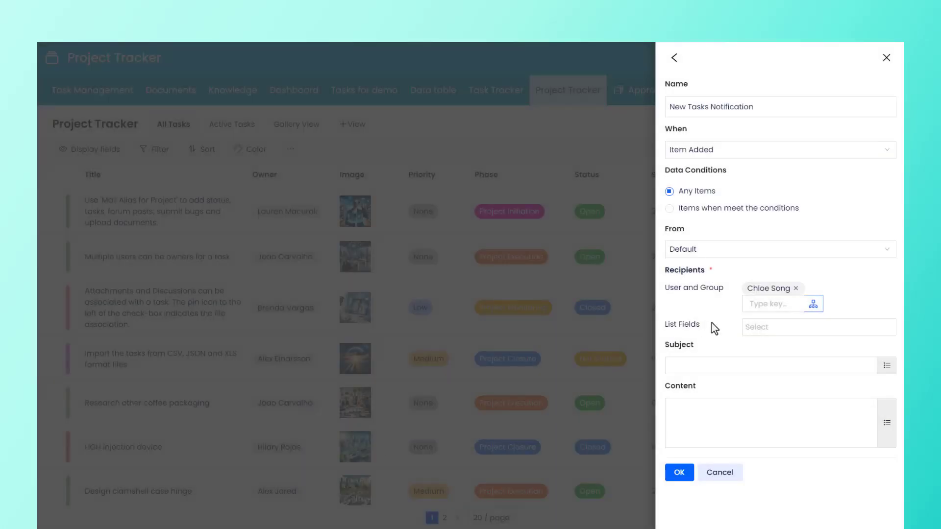
Step: Add the Owner list field to the recipients
left_click(761, 329)
left_click(783, 351)
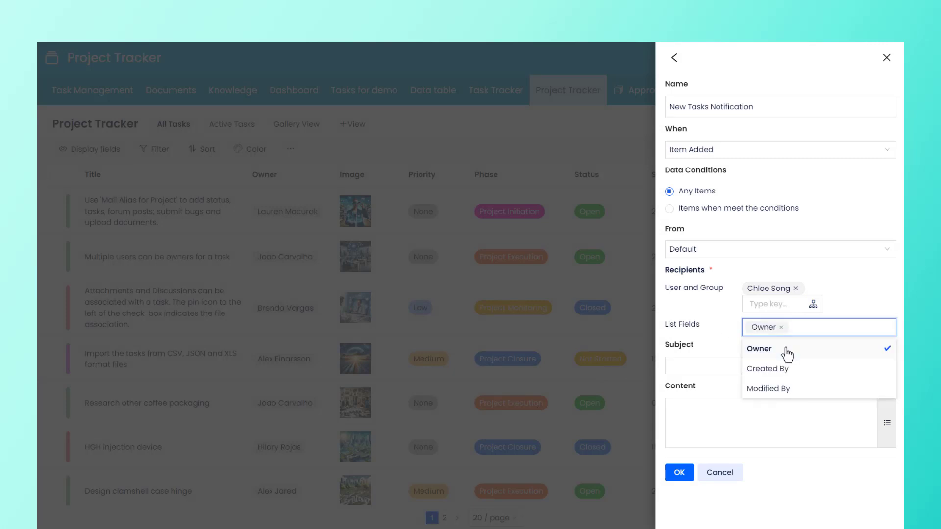
left_click(716, 347)
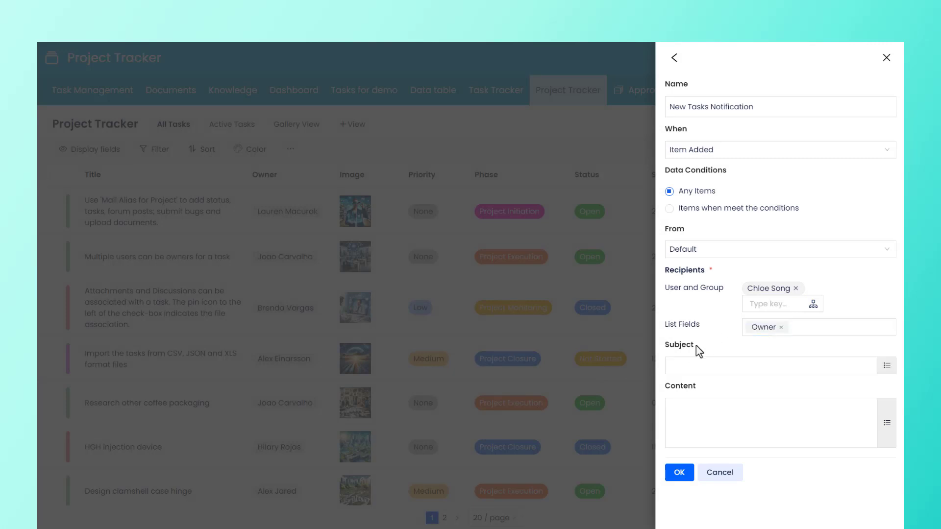
Step: Set the subject to 'A new task is assigned to you' through the expression editor
left_click(887, 365)
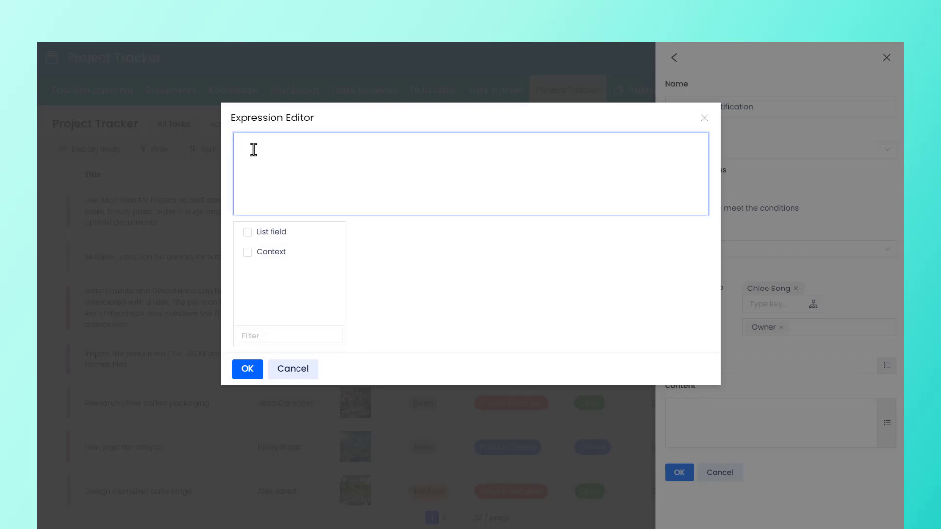
type("A new task is assigned to you")
left_click(251, 370)
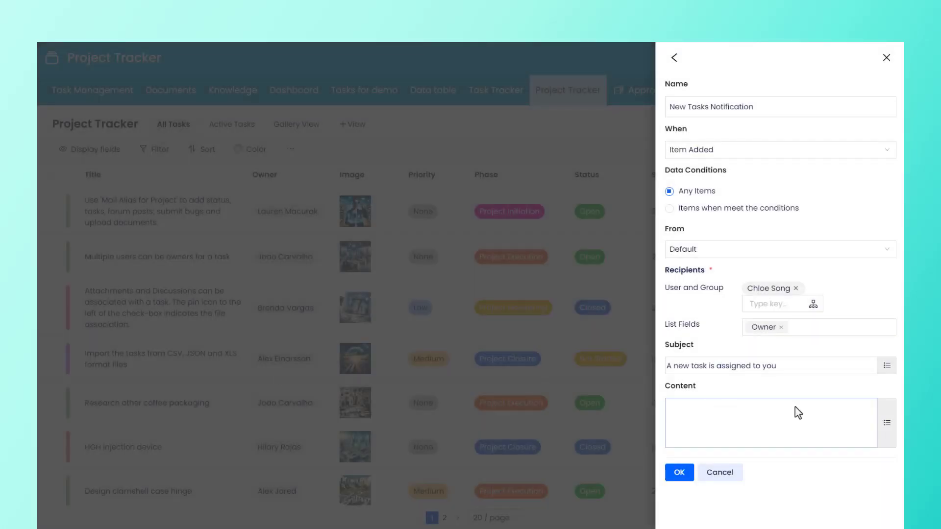
Step: Paste the notification body text into the content mail editor
left_click(886, 424)
type("You created a new task, and assigned you as the task owner. Below please find the details of the task: Task Name Task Description Task Link")
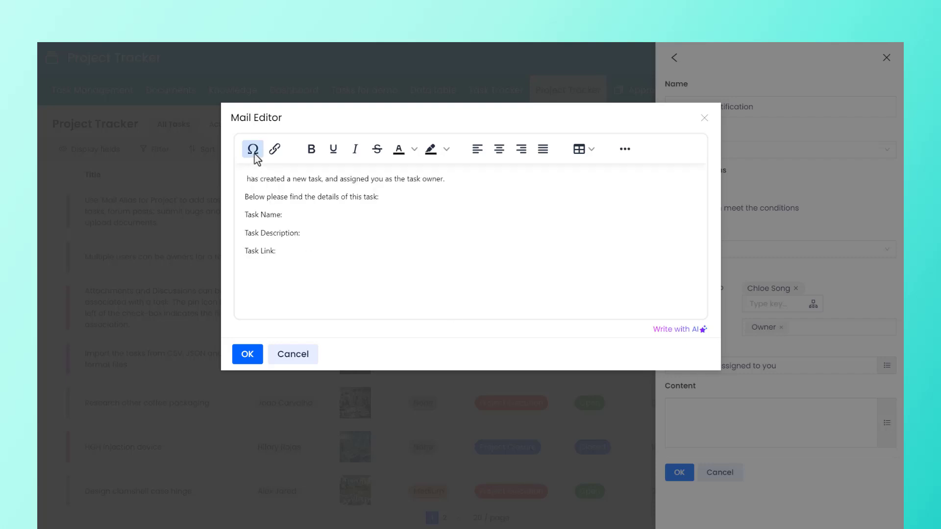
Step: Insert the Created By Name list field expression at the start of the email body
left_click(252, 149)
left_click(276, 204)
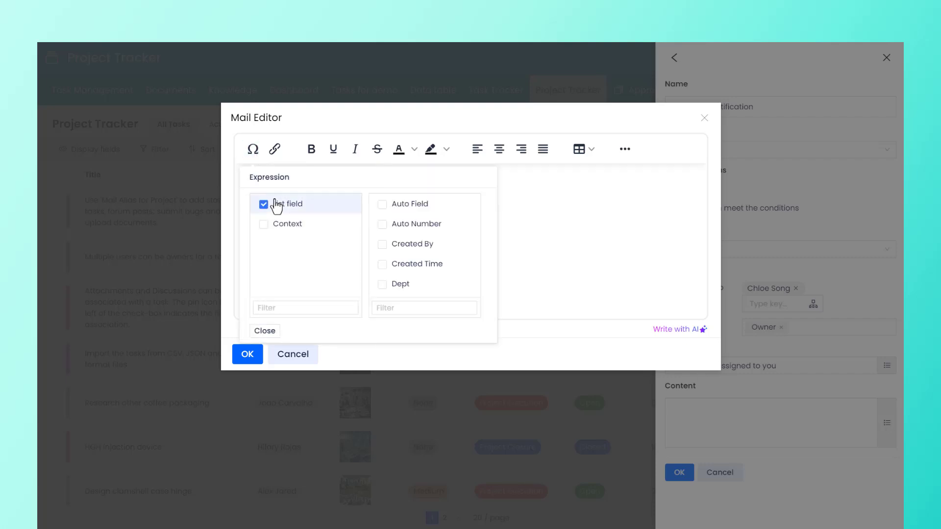
left_click(418, 249)
scroll(527, 275, "down", 1)
left_click(542, 294)
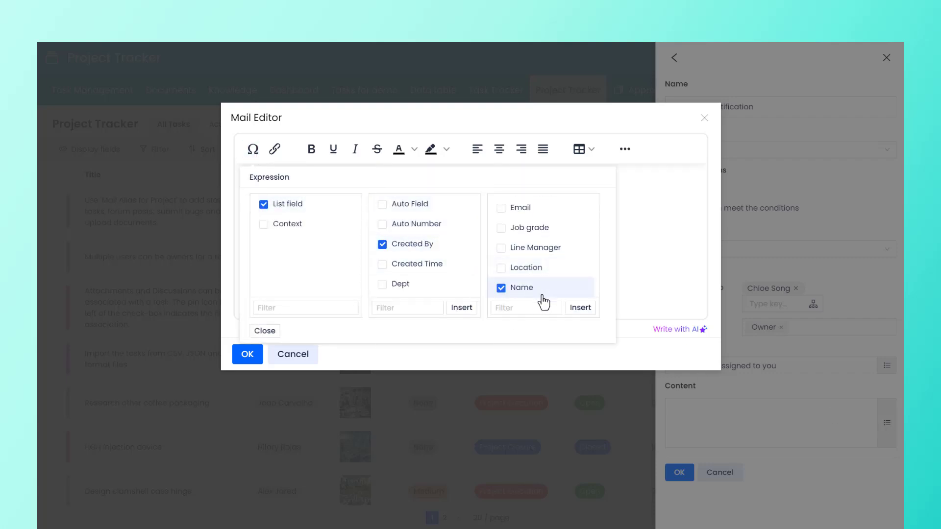
left_click(580, 308)
left_click(293, 263)
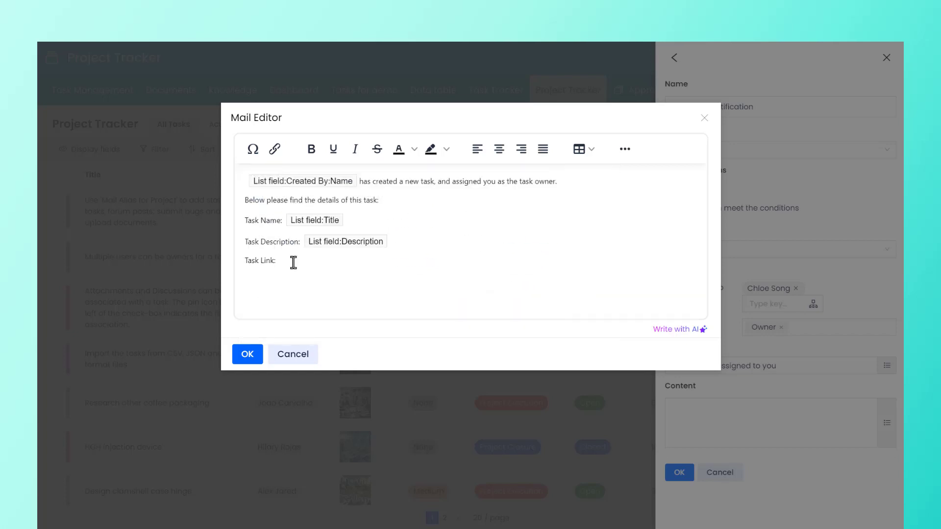
Step: Add a 'View details' link on the Task Link line pointing to the View item URL, and save the content
left_click(276, 150)
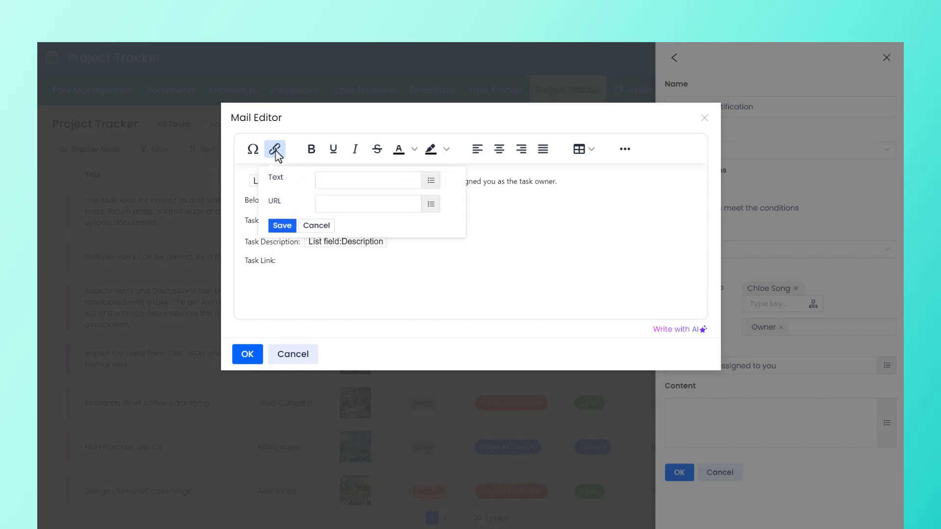
left_click(431, 180)
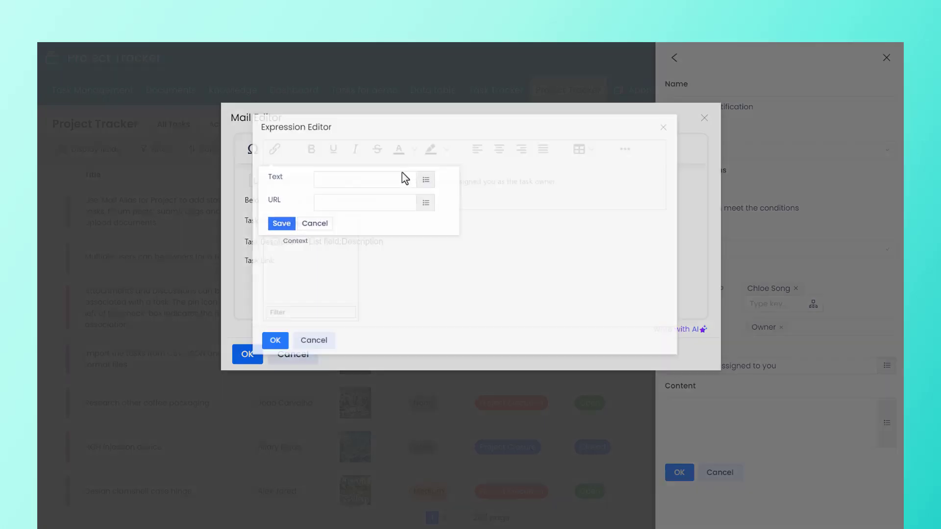
type("View details")
left_click(246, 374)
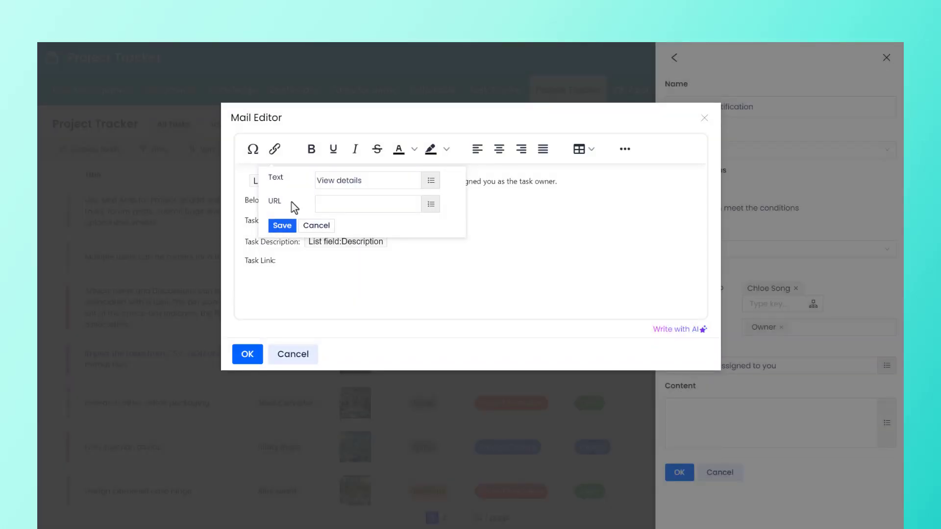
left_click(431, 204)
left_click(259, 253)
left_click(366, 272)
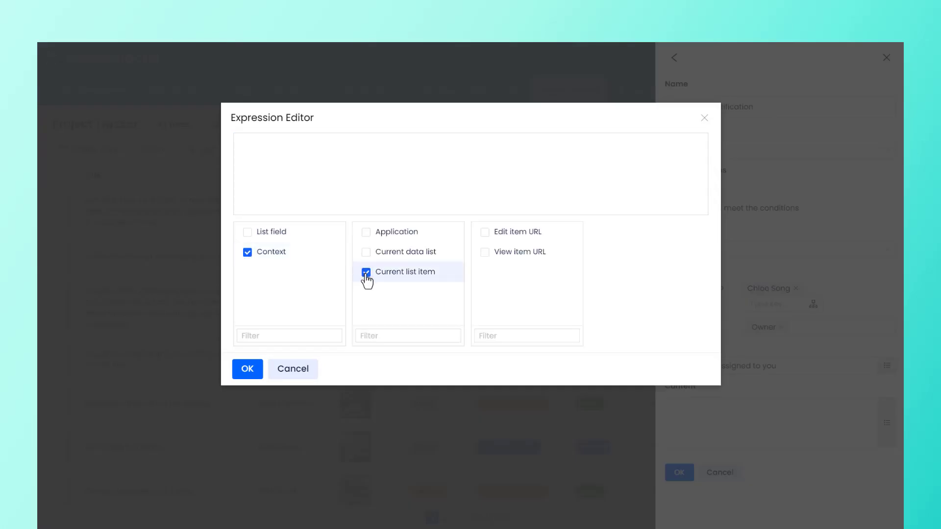
left_click(485, 252)
left_click(564, 336)
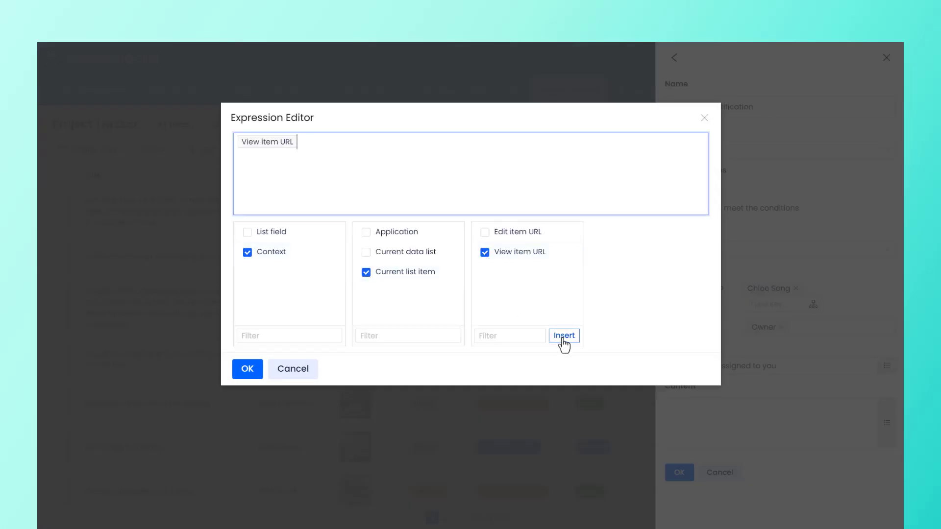
left_click(248, 375)
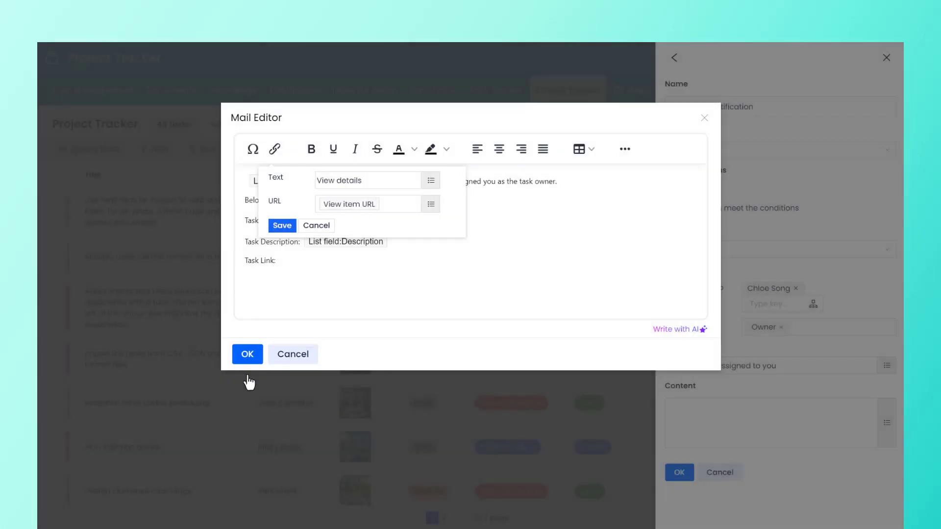
left_click(283, 226)
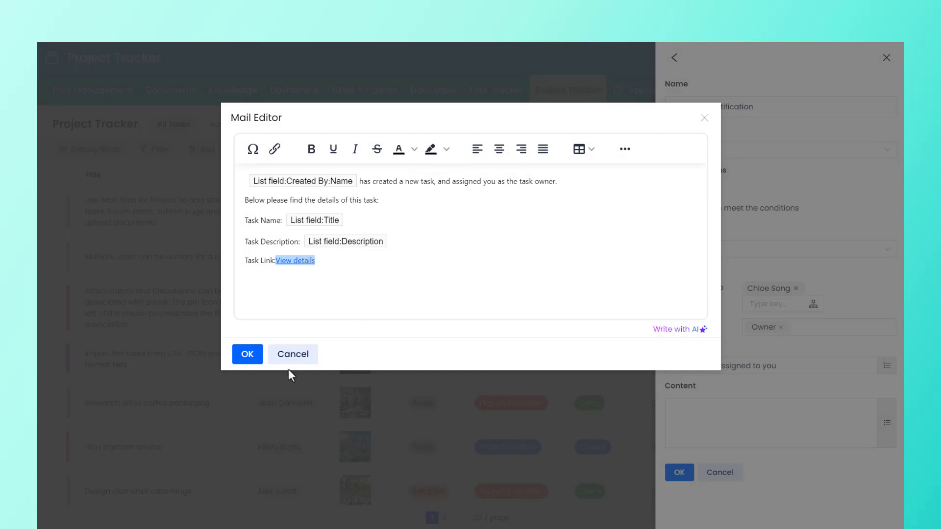
left_click(247, 355)
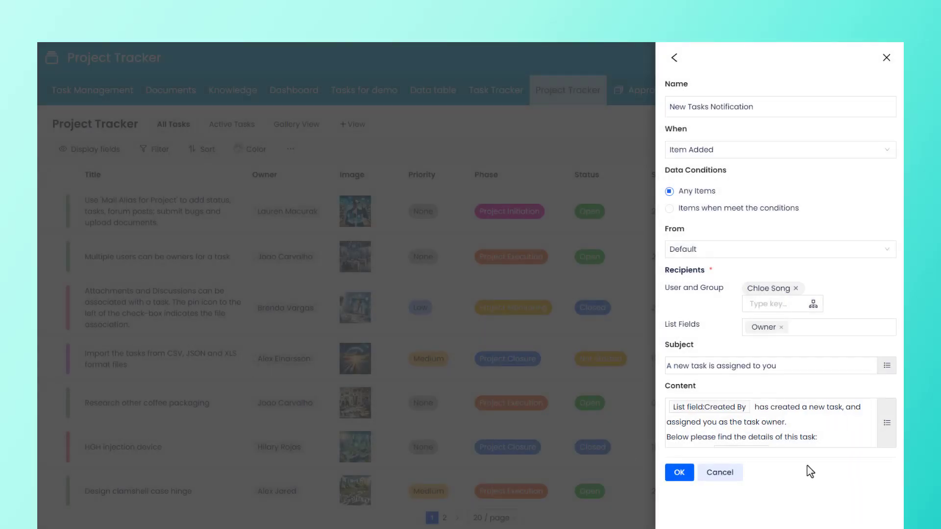
Step: Save the notification and enable it
left_click(678, 476)
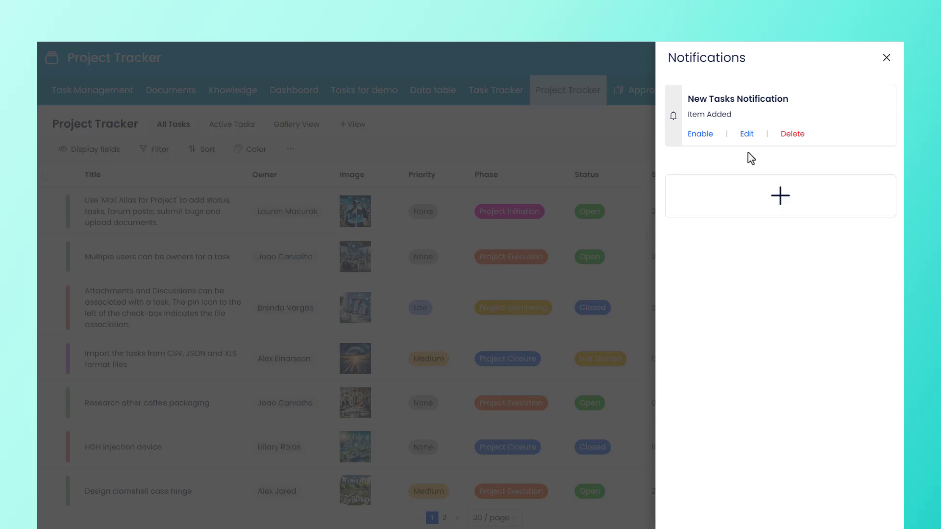
left_click(696, 135)
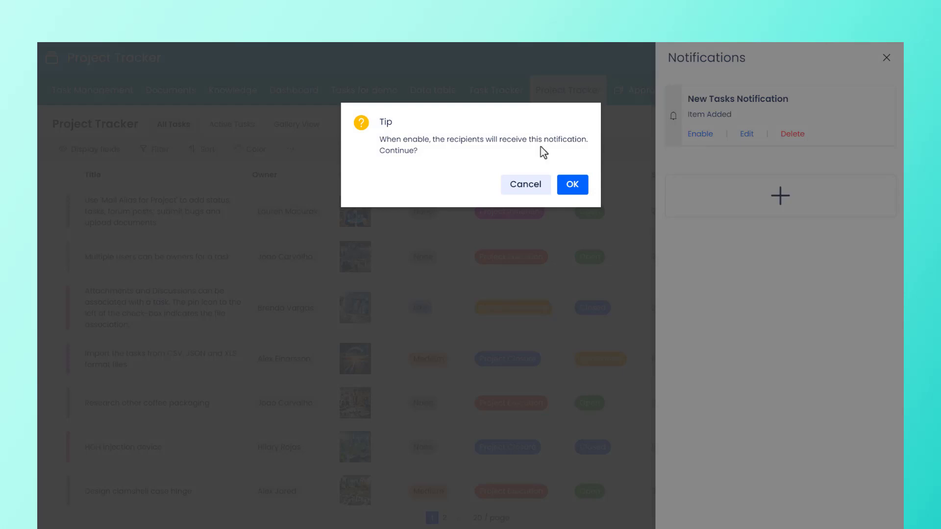
left_click(573, 185)
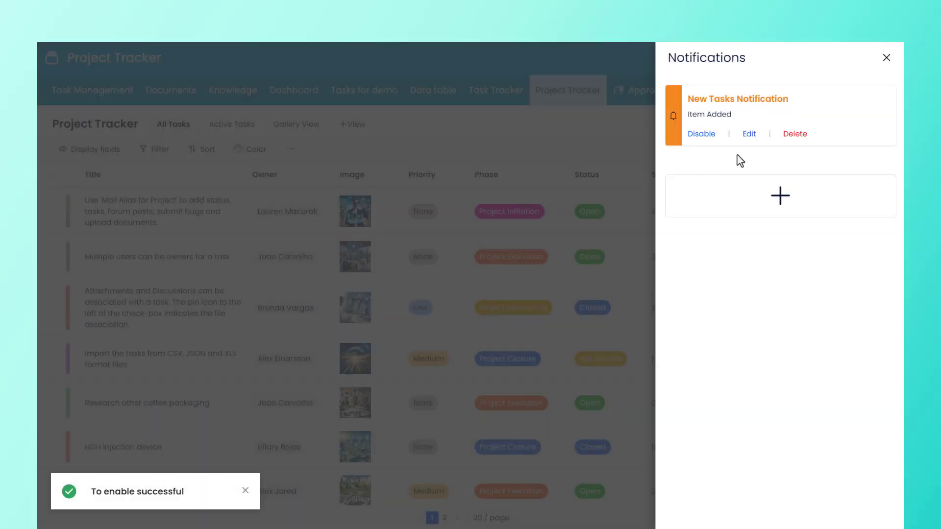
Step: Disable the notification and open its edit form, returning without changes
left_click(700, 137)
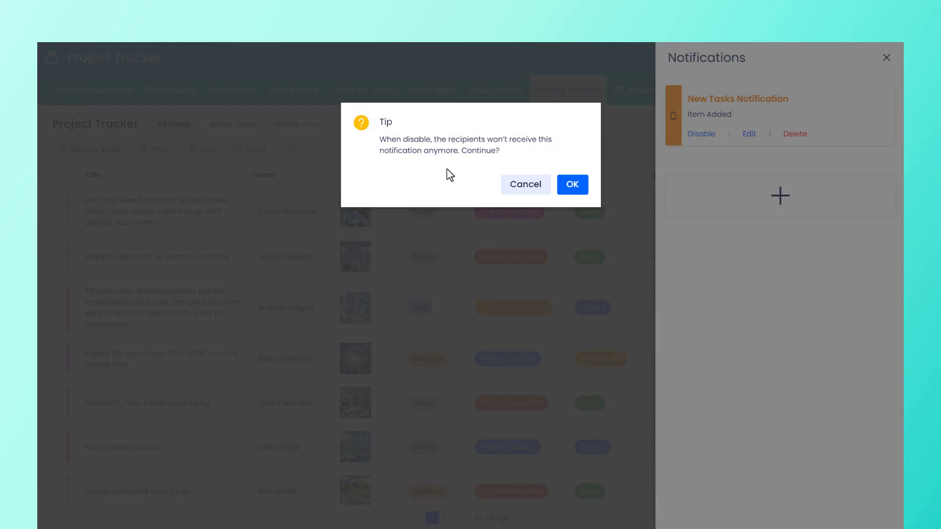
left_click(573, 186)
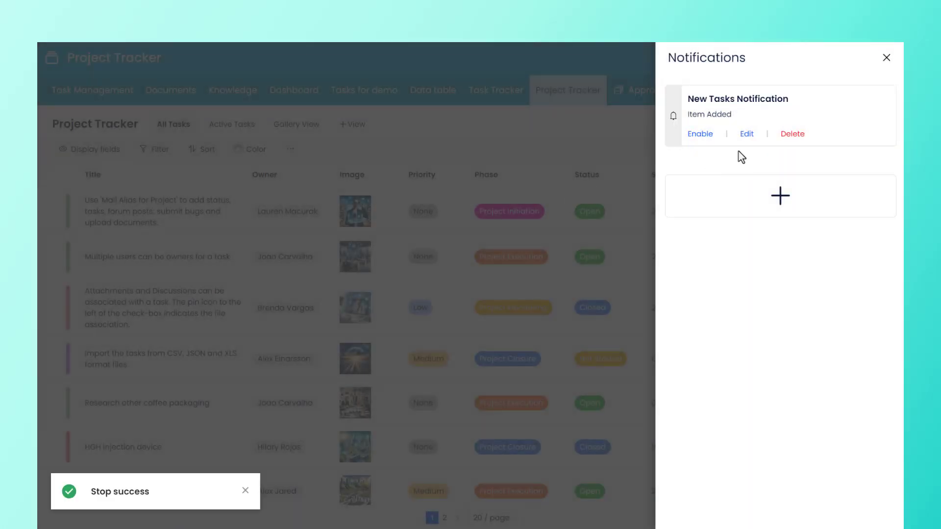
left_click(749, 135)
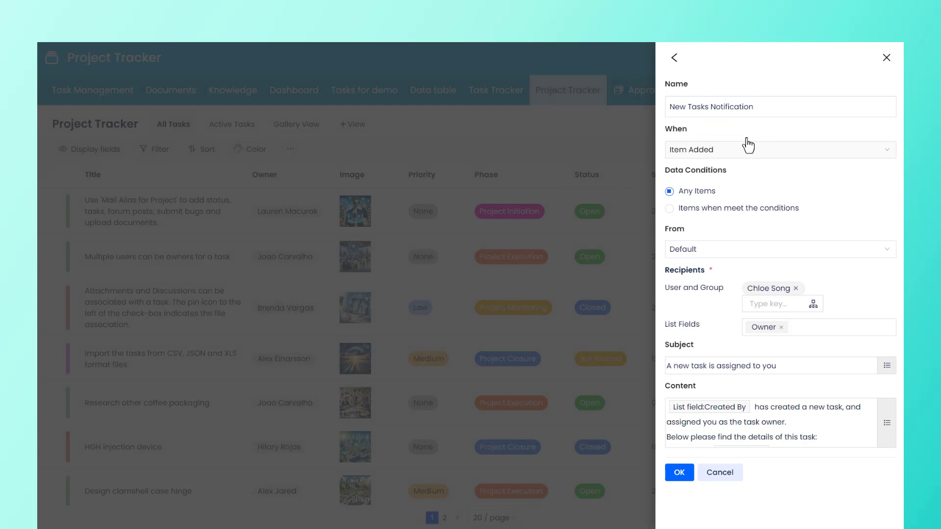
left_click(674, 57)
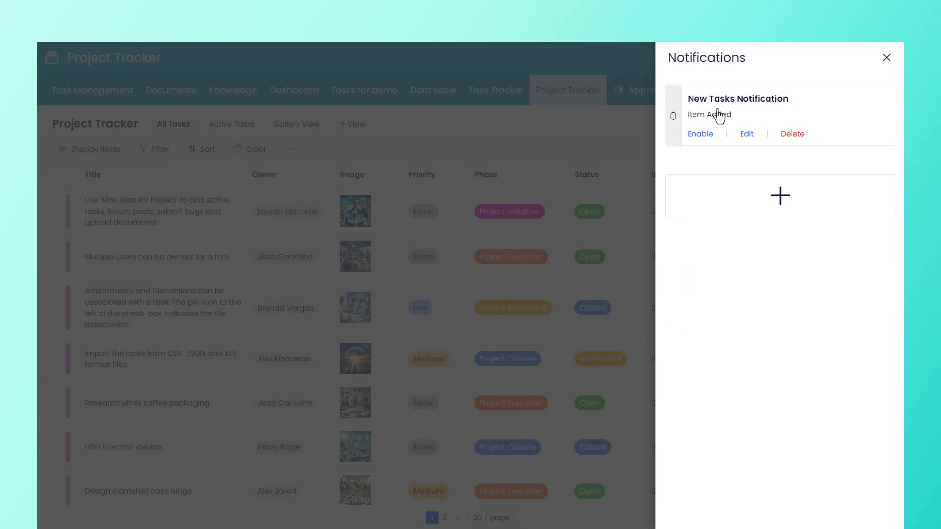
Step: Delete the New Tasks Notification
left_click(791, 142)
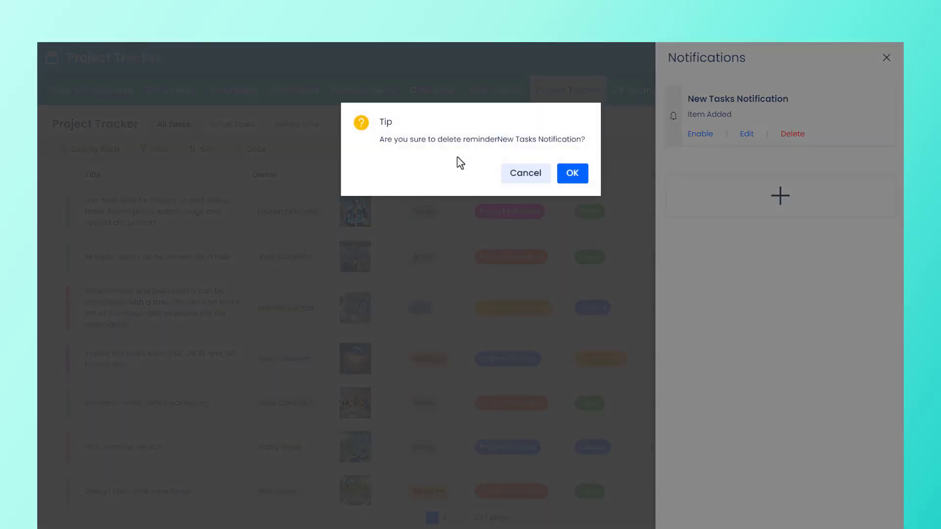
left_click(573, 173)
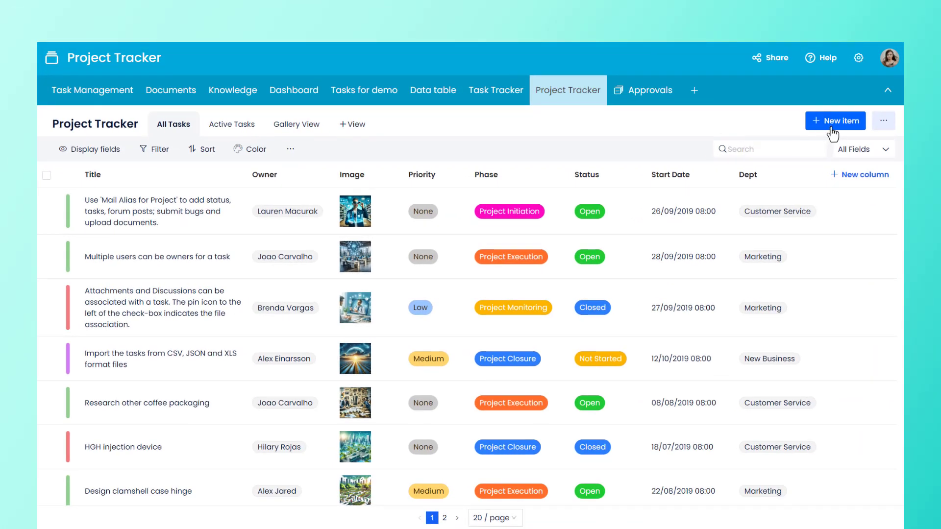
Step: Add a new task item to the Project Tracker list
left_click(806, 132)
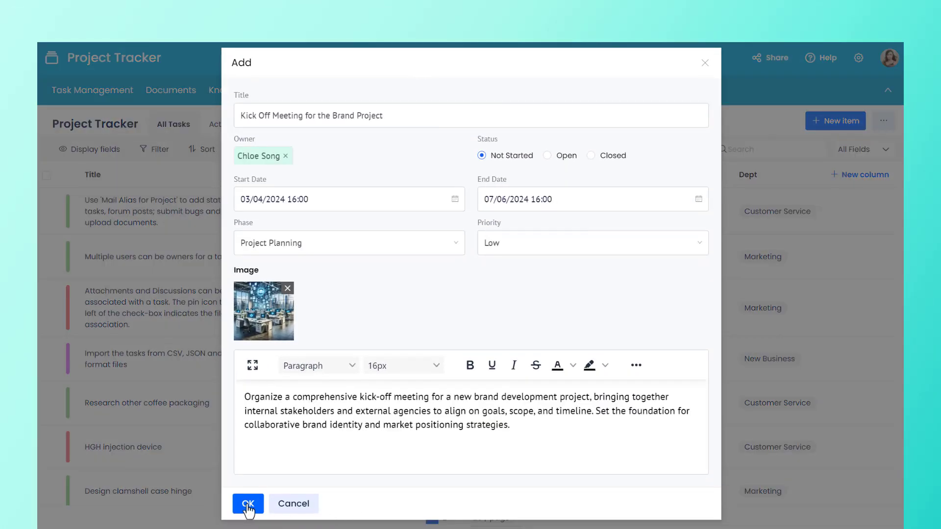
left_click(248, 505)
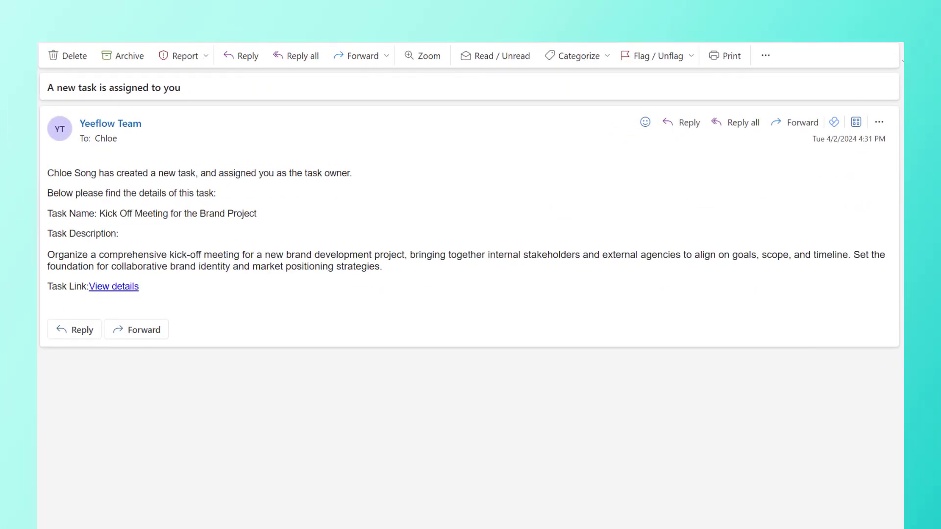